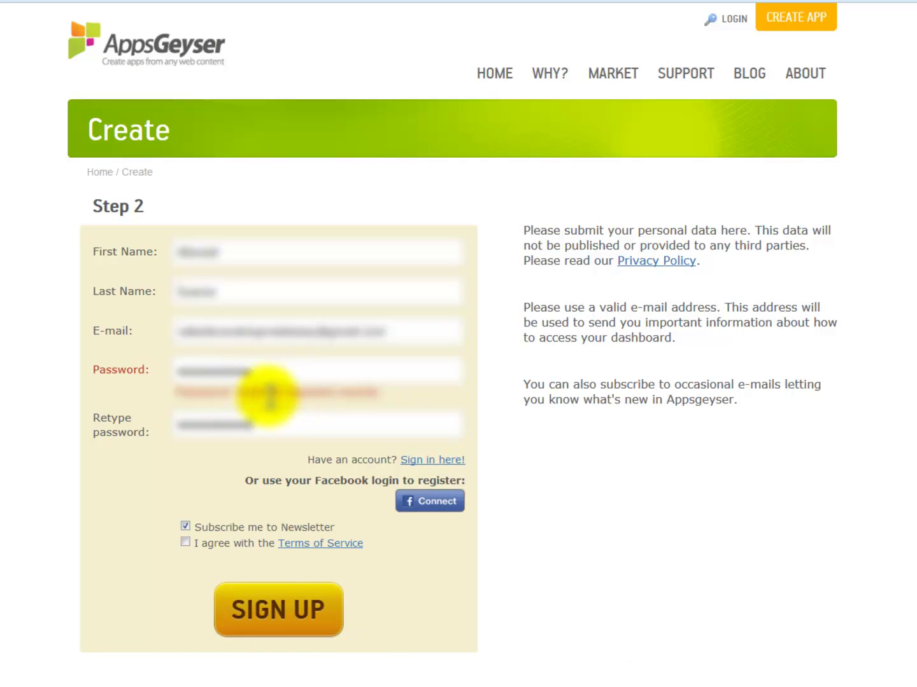
# Step: Re-enter the account password in both fields, accept the Terms of Service and sign up
pyautogui.moveTo(270, 364); pyautogui.dragTo(137, 370)
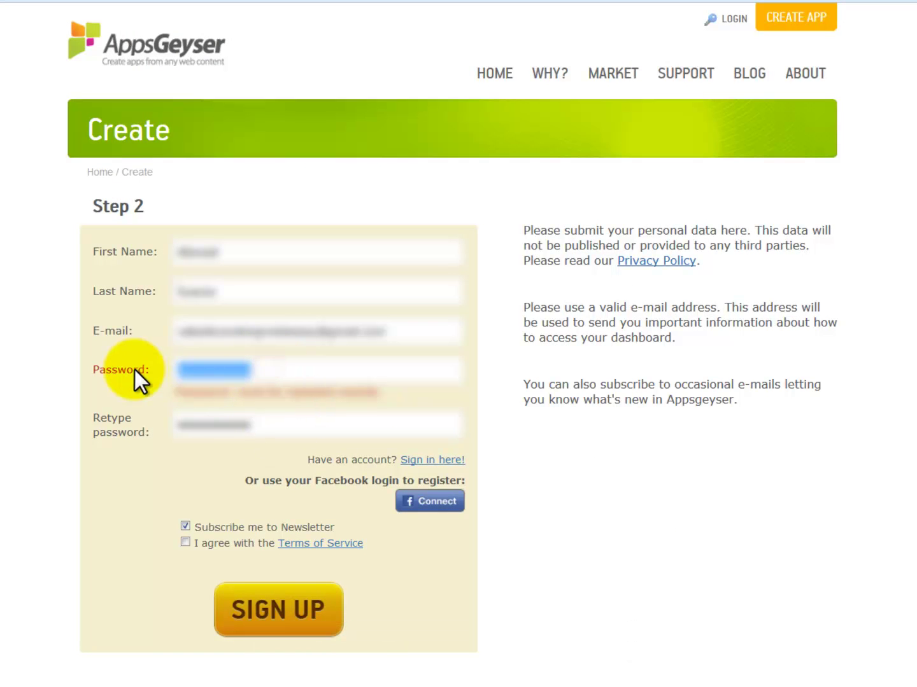
pyautogui.write('a*********')
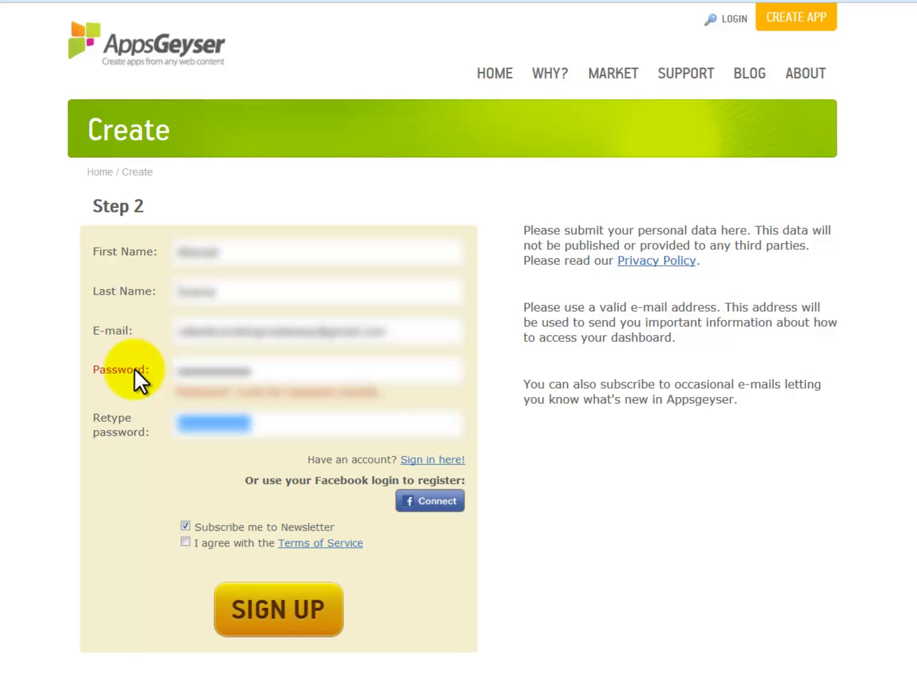
pyautogui.press('Tab')
pyautogui.write('**********')
pyautogui.click(186, 542)
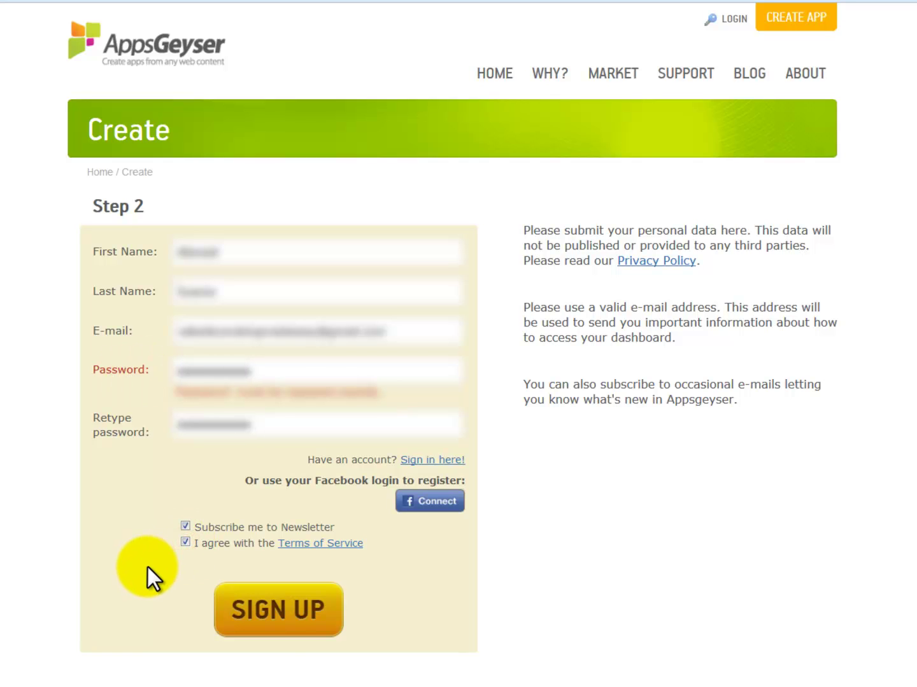
pyautogui.click(285, 622)
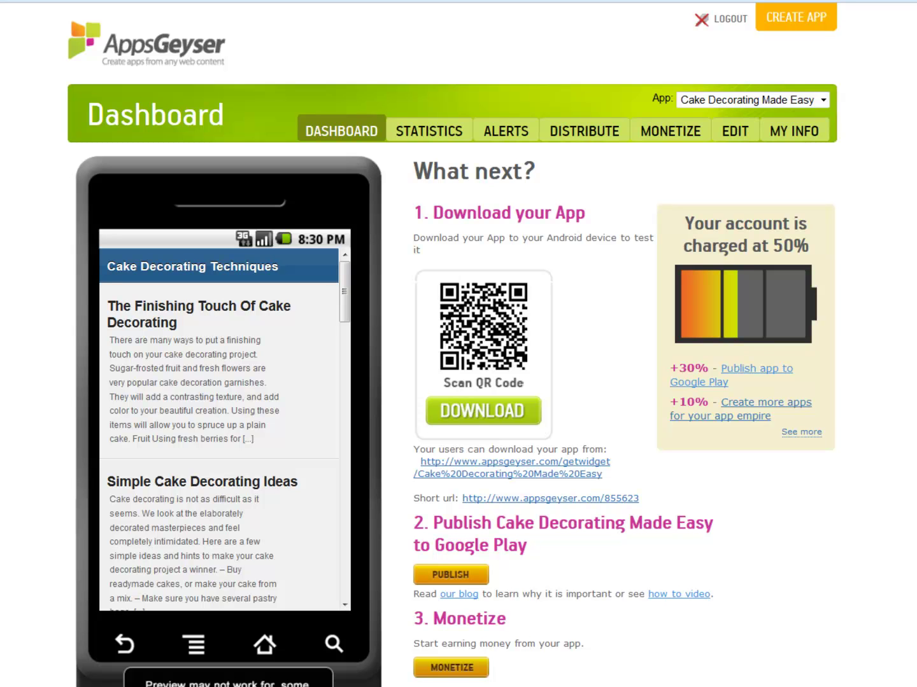
# Step: Edit the Cake Decorating Made Easy tab and rename its caption to 'Articles'
pyautogui.click(738, 132)
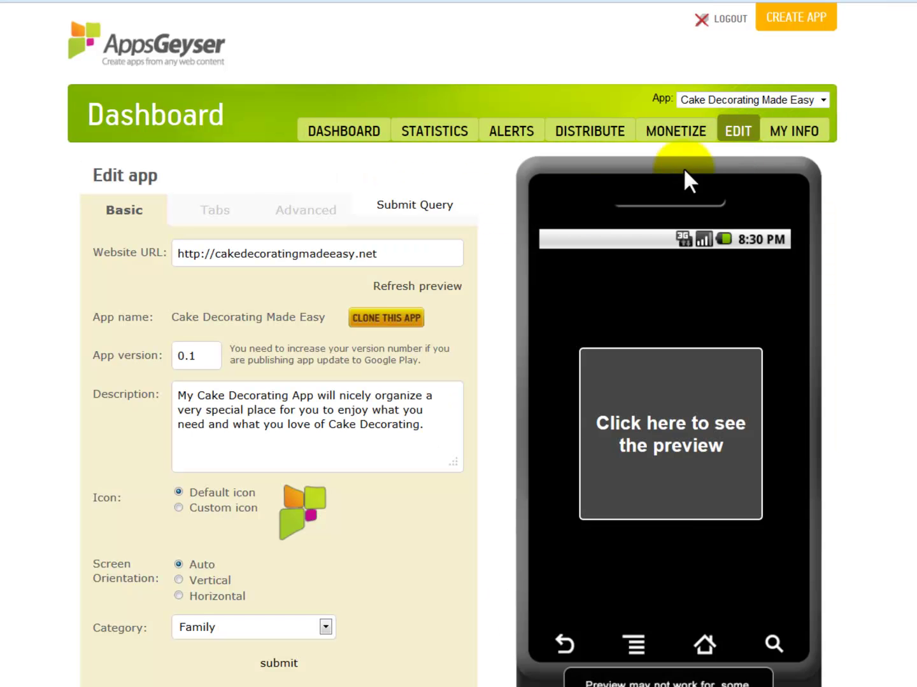
pyautogui.click(222, 214)
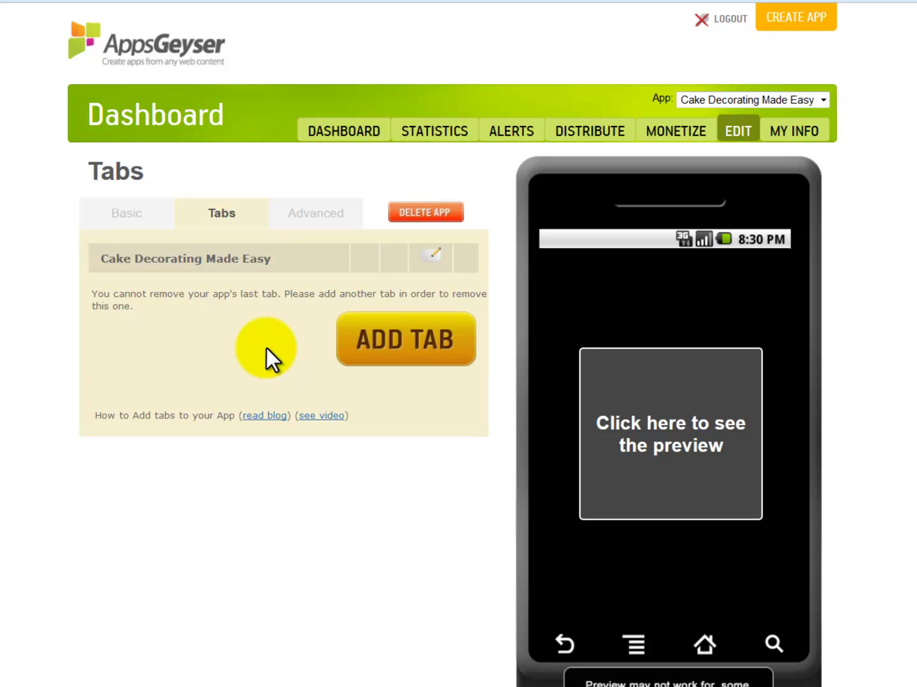
pyautogui.click(438, 255)
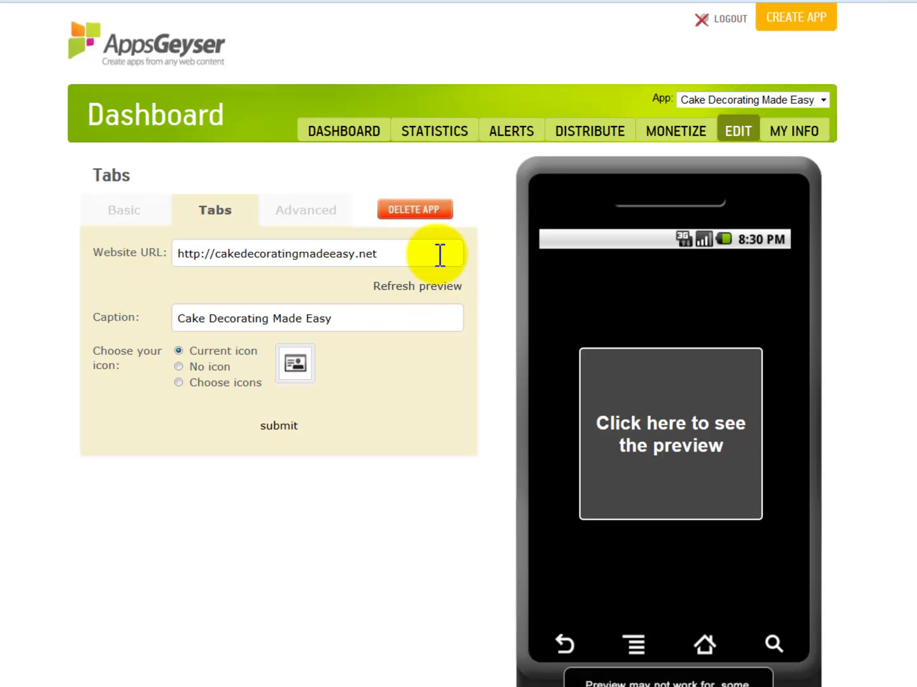
pyautogui.click(366, 318)
pyautogui.moveTo(380, 318); pyautogui.dragTo(133, 317)
pyautogui.write('Artices')
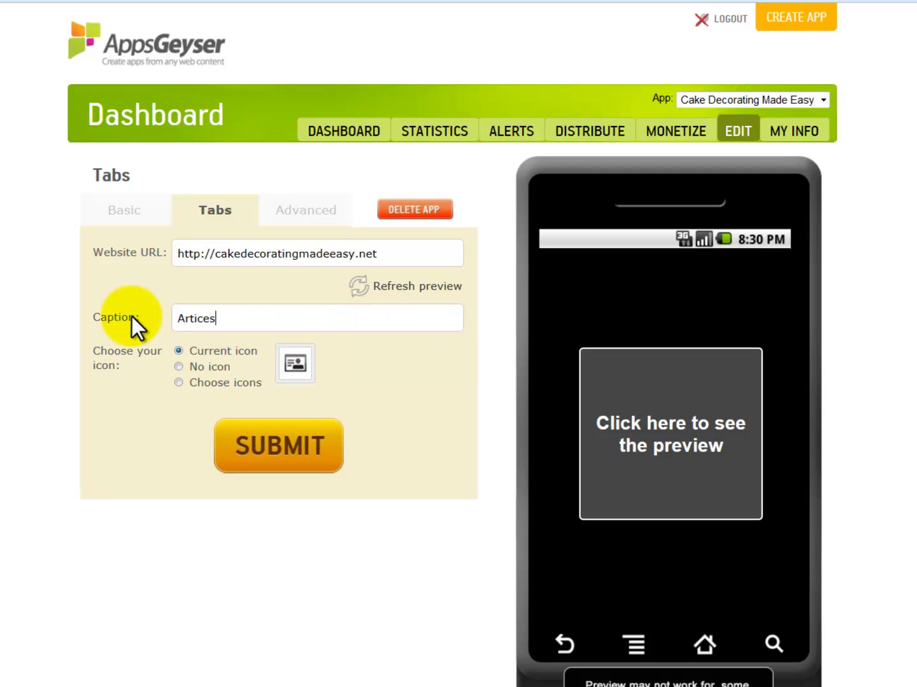
pyautogui.press('BackSpace')
pyautogui.press('BackSpace')
pyautogui.write('les')
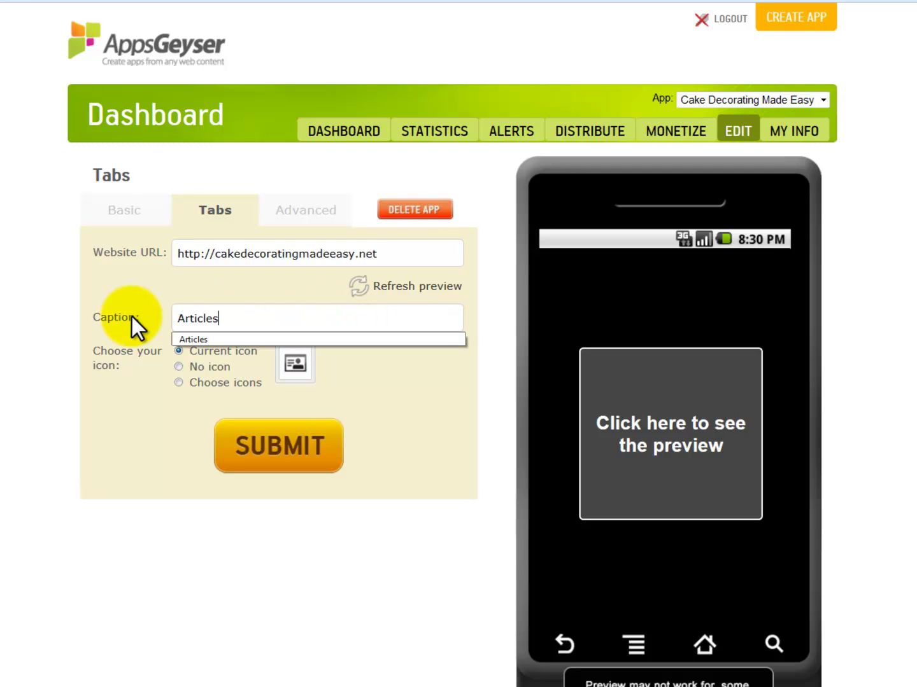
pyautogui.click(145, 413)
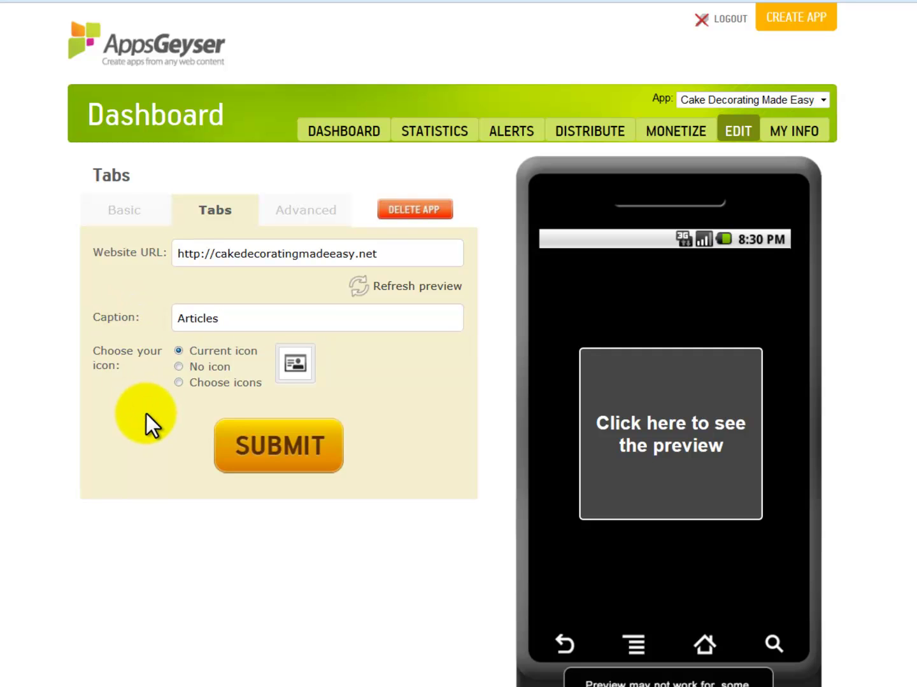
# Step: Give the Articles tab an open-book icon and save it
pyautogui.click(177, 381)
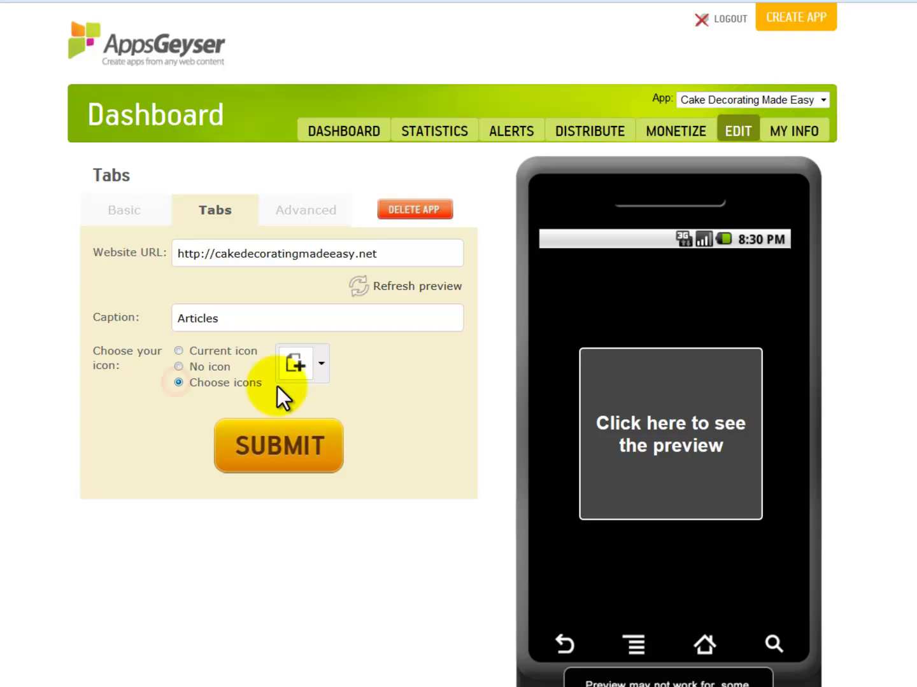
pyautogui.click(330, 374)
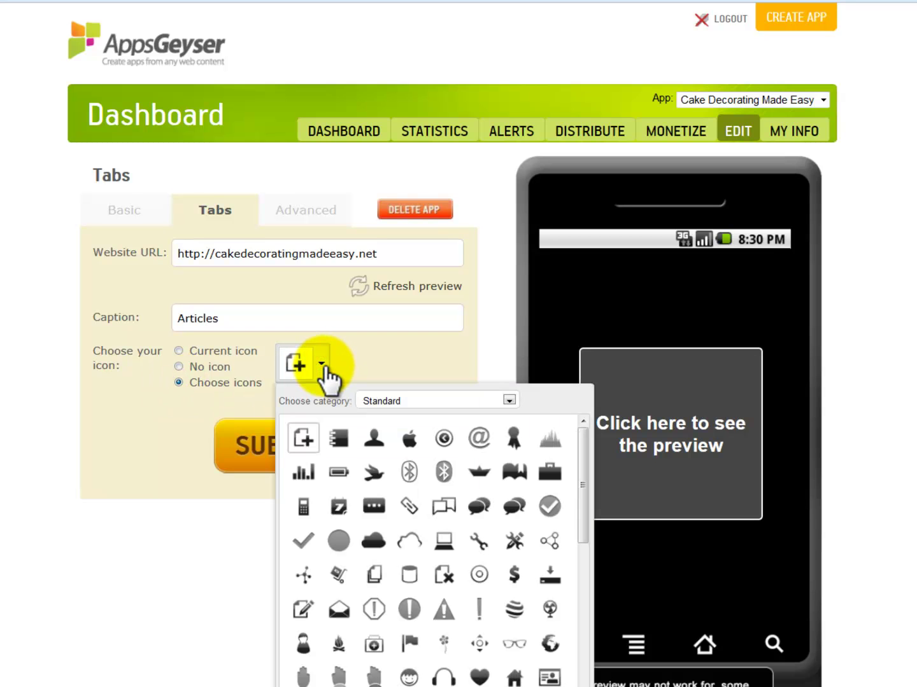
pyautogui.click(509, 399)
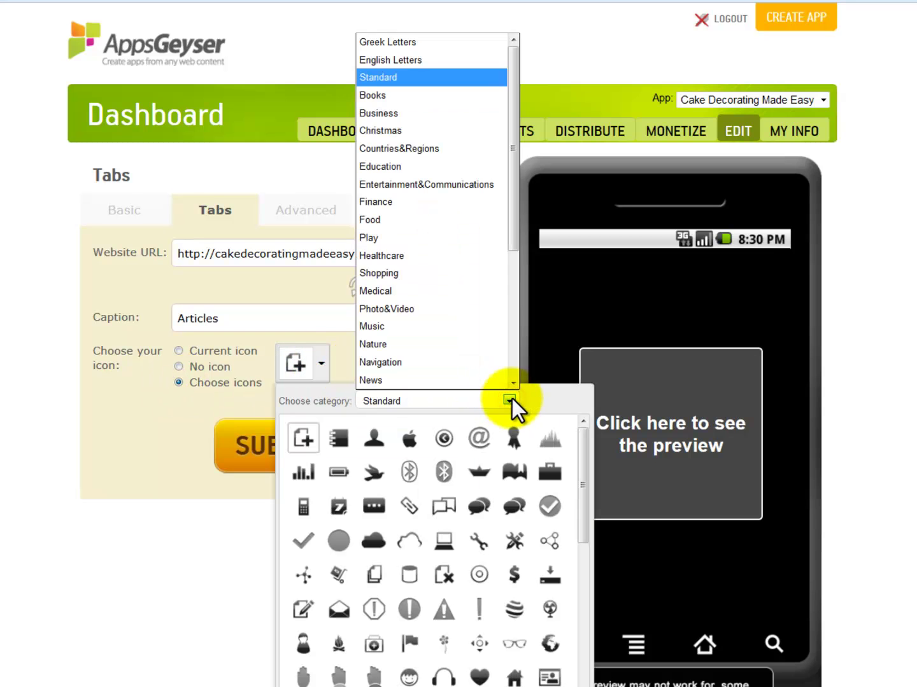
pyautogui.click(514, 472)
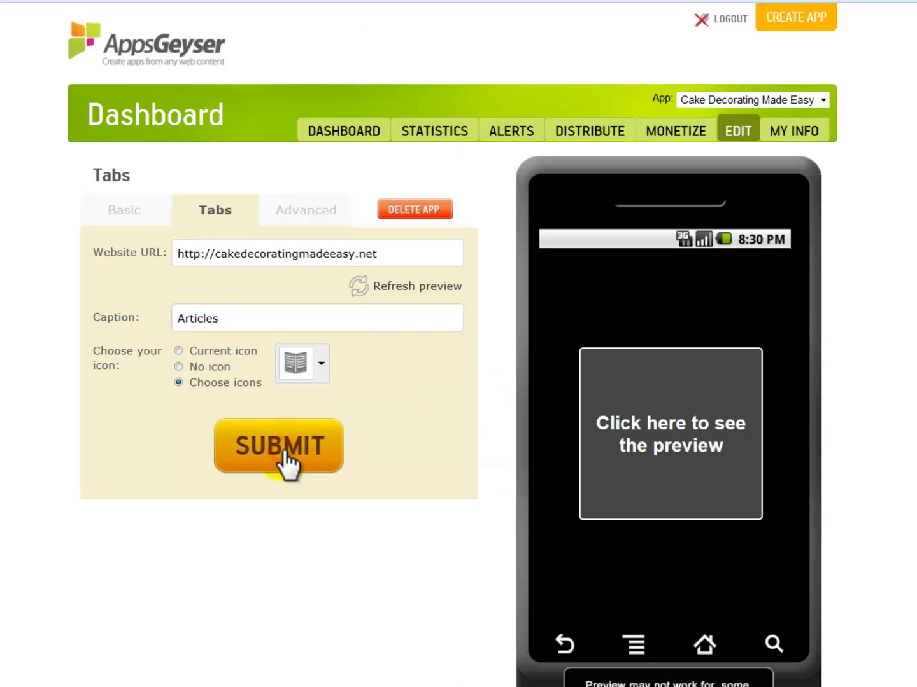
pyautogui.click(283, 451)
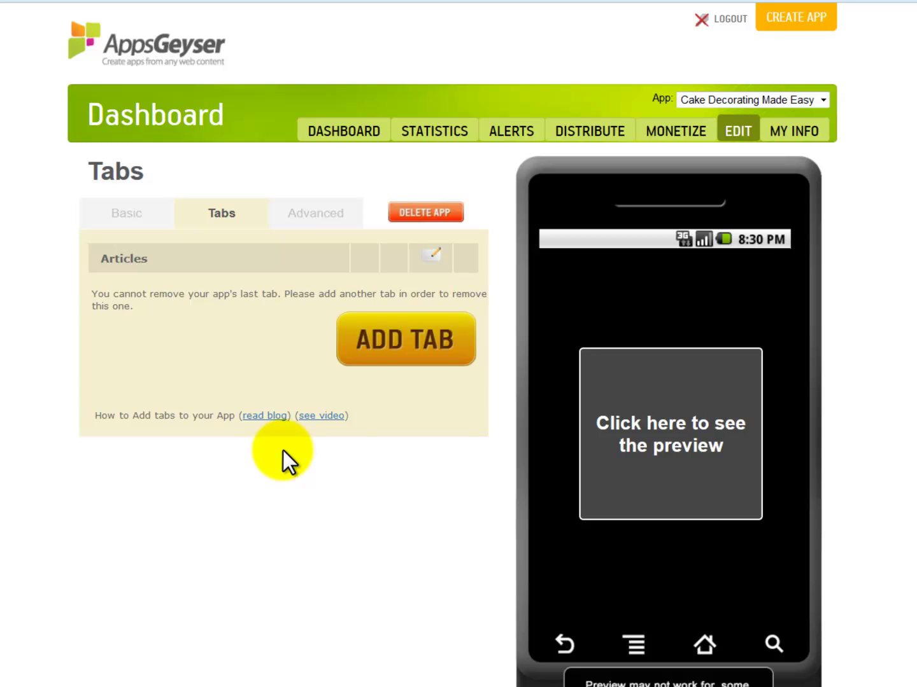
# Step: Begin a new tab and choose the YouTube Videos type from the extra tab options
pyautogui.click(388, 359)
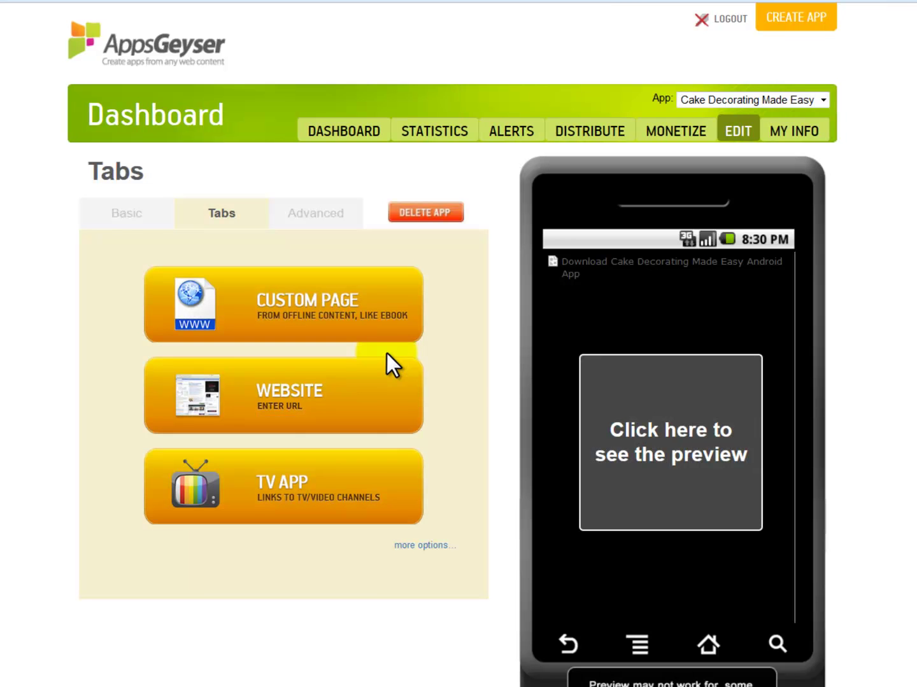
pyautogui.click(439, 547)
pyautogui.scroll(-5, 484, 546)
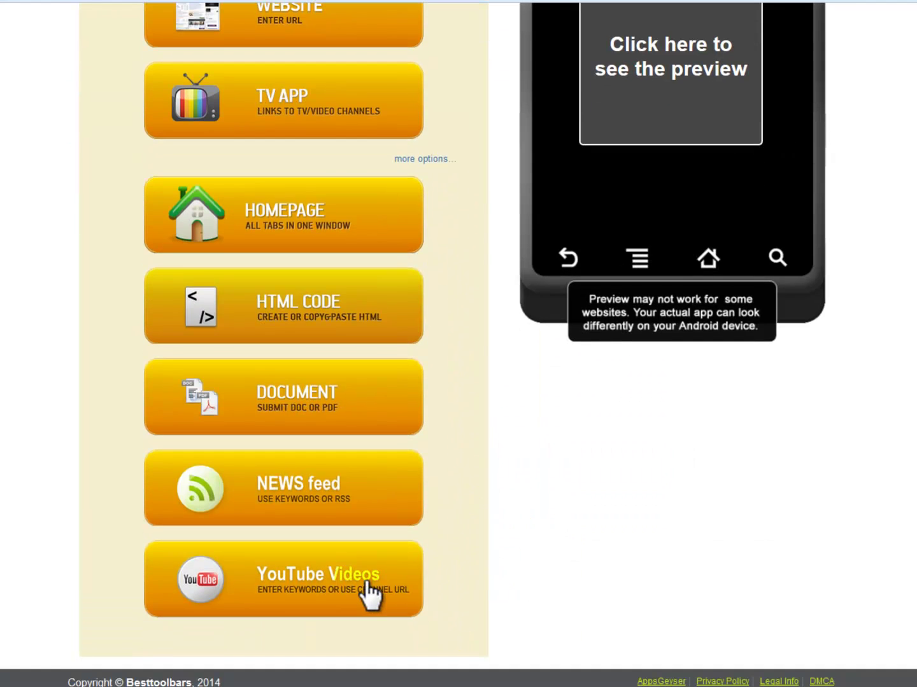
pyautogui.click(368, 582)
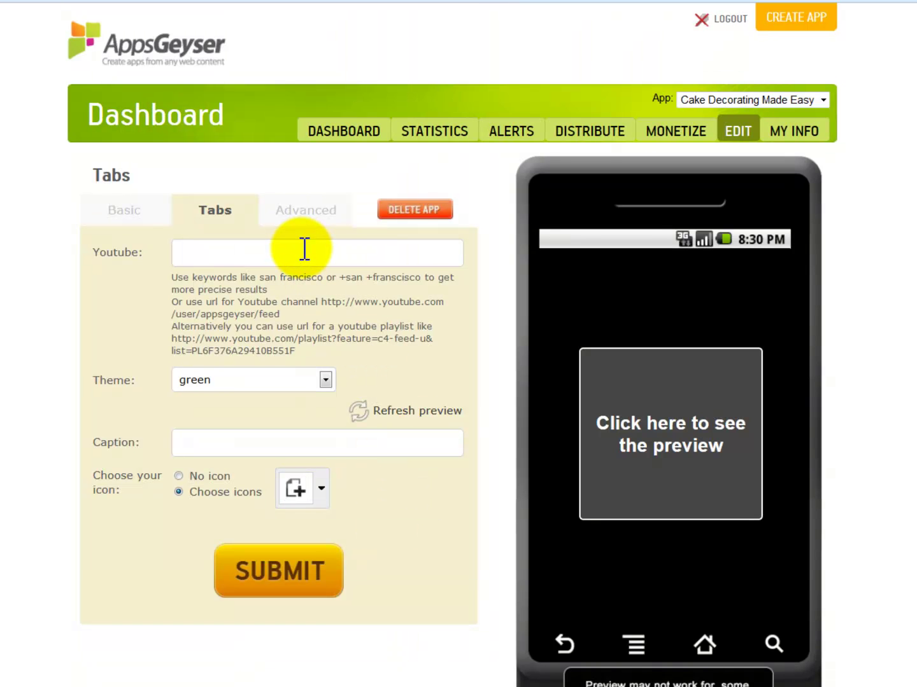
# Step: Set the YouTube keyword 'cake decorating', a blue theme and the caption 'Videos'
pyautogui.click(304, 250)
pyautogui.write('cake decorating')
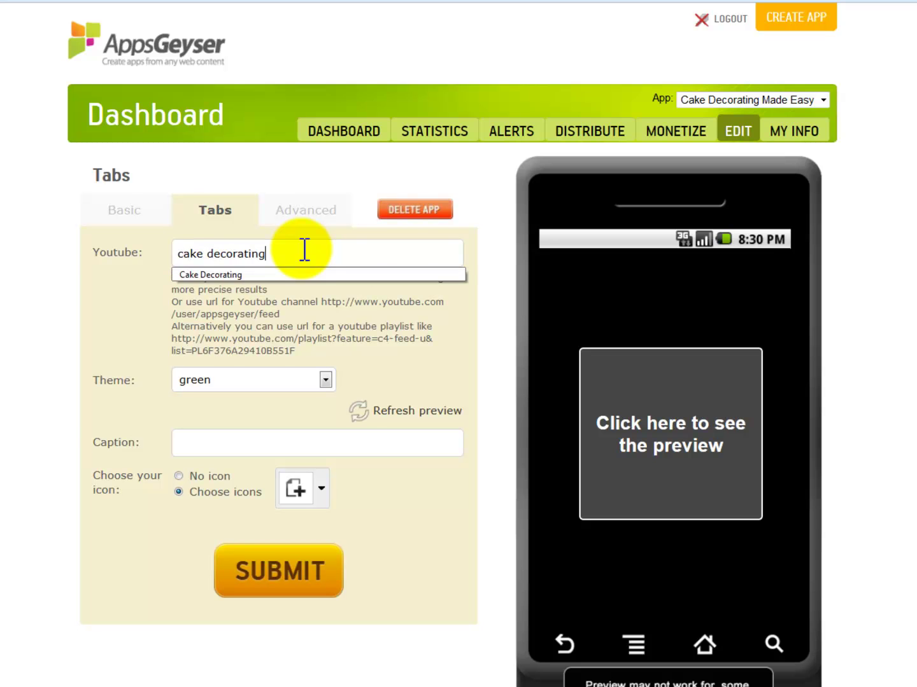
pyautogui.click(324, 381)
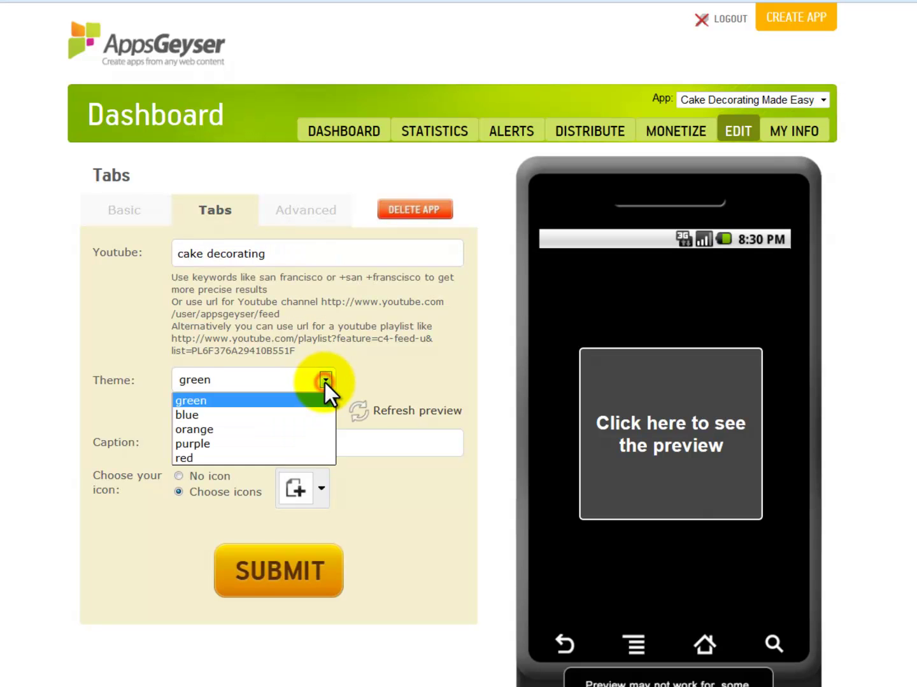
pyautogui.click(228, 416)
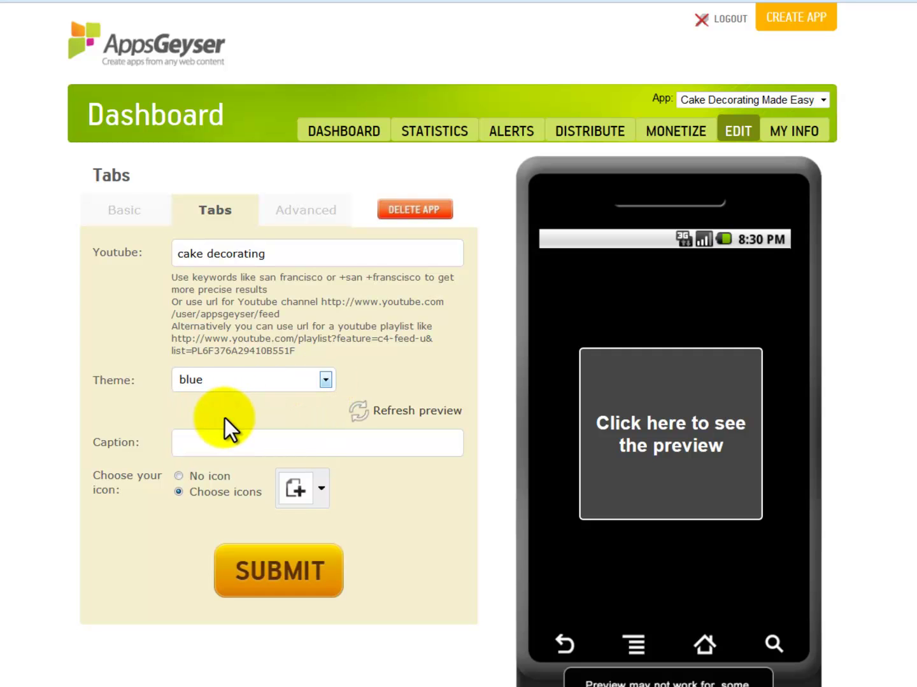
pyautogui.click(276, 443)
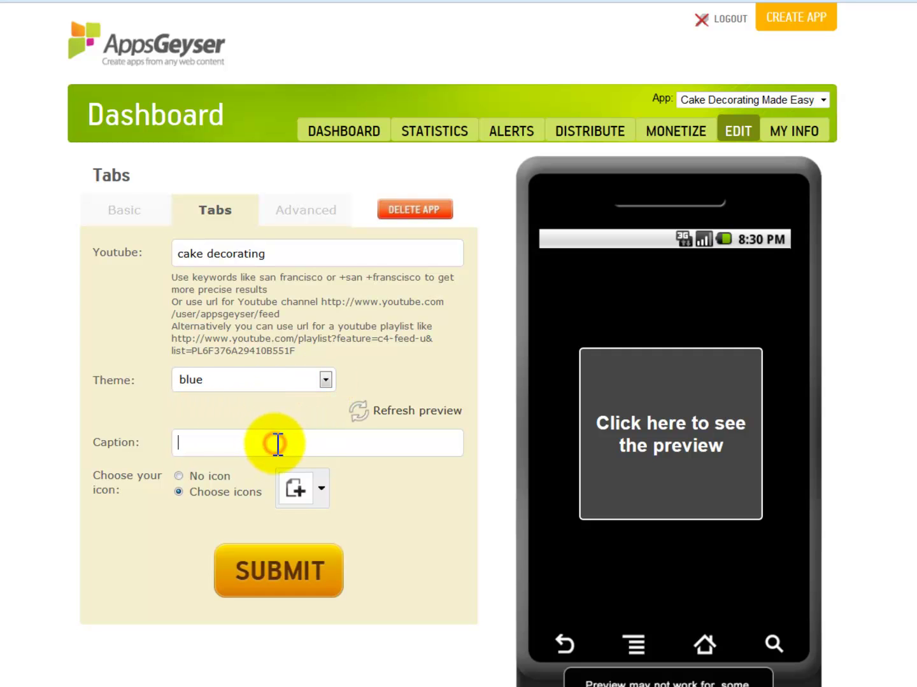
pyautogui.write('Videos')
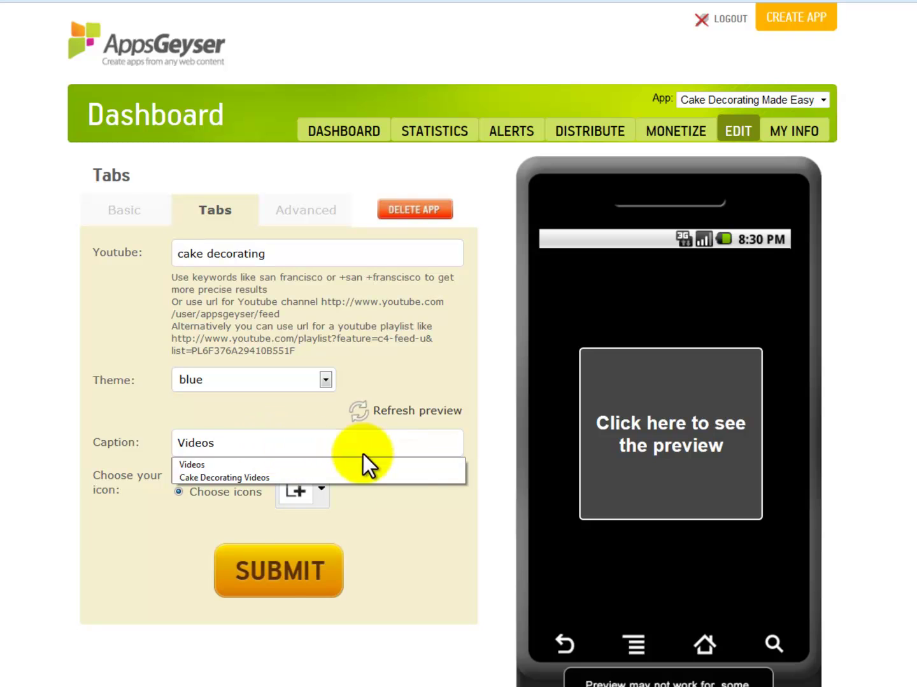
# Step: Give the Videos tab a film icon, save it, and load the phone preview
pyautogui.click(302, 489)
pyautogui.click(548, 563)
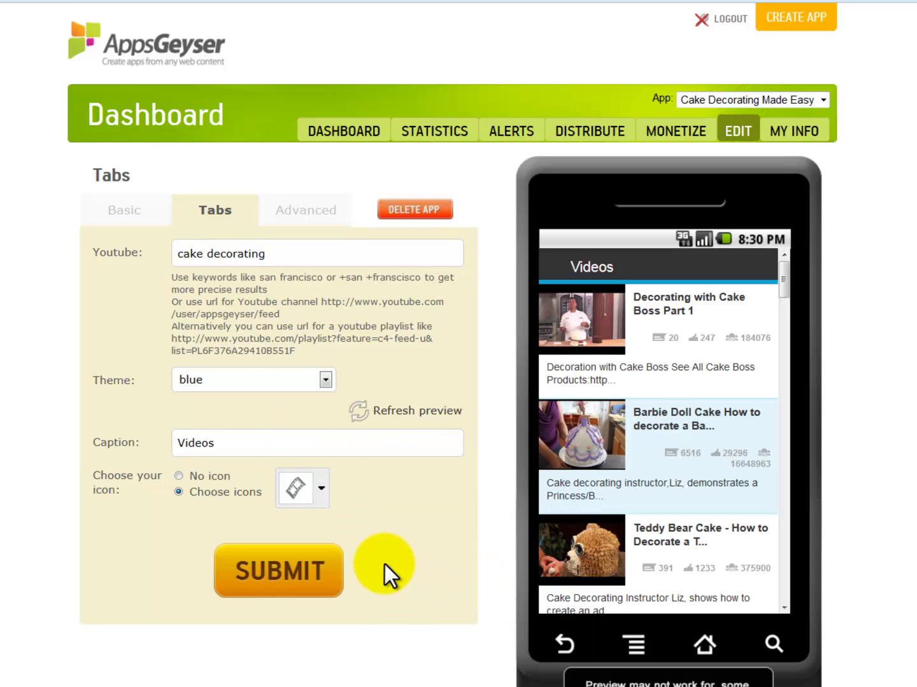
pyautogui.click(294, 573)
pyautogui.click(690, 440)
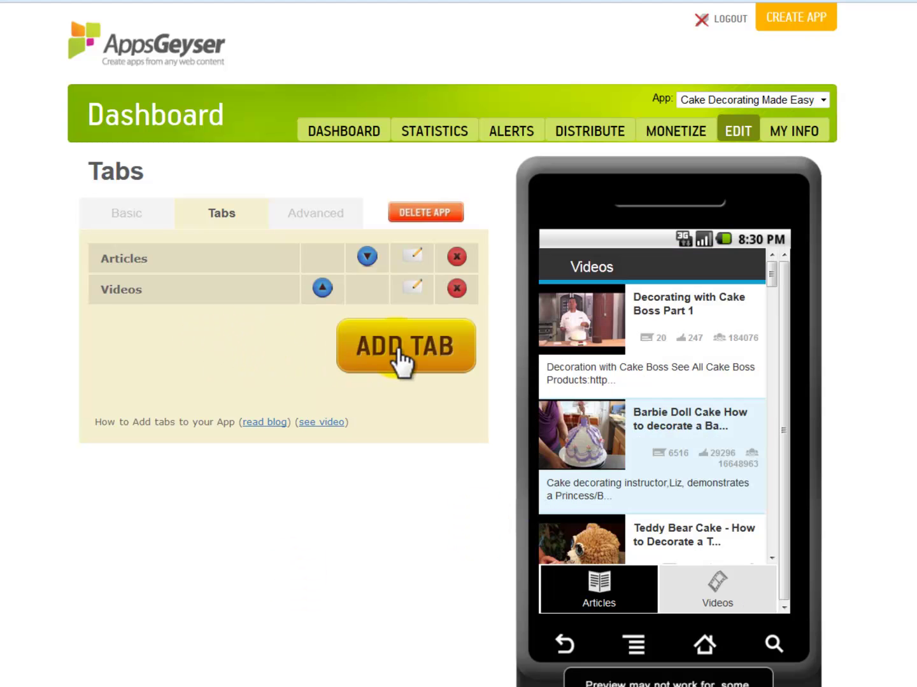
pyautogui.click(397, 350)
# Step: Add a News feed tab with keyword 'cake decorating', blue theme and caption 'News'
pyautogui.click(465, 507)
pyautogui.scroll(-5, 464, 507)
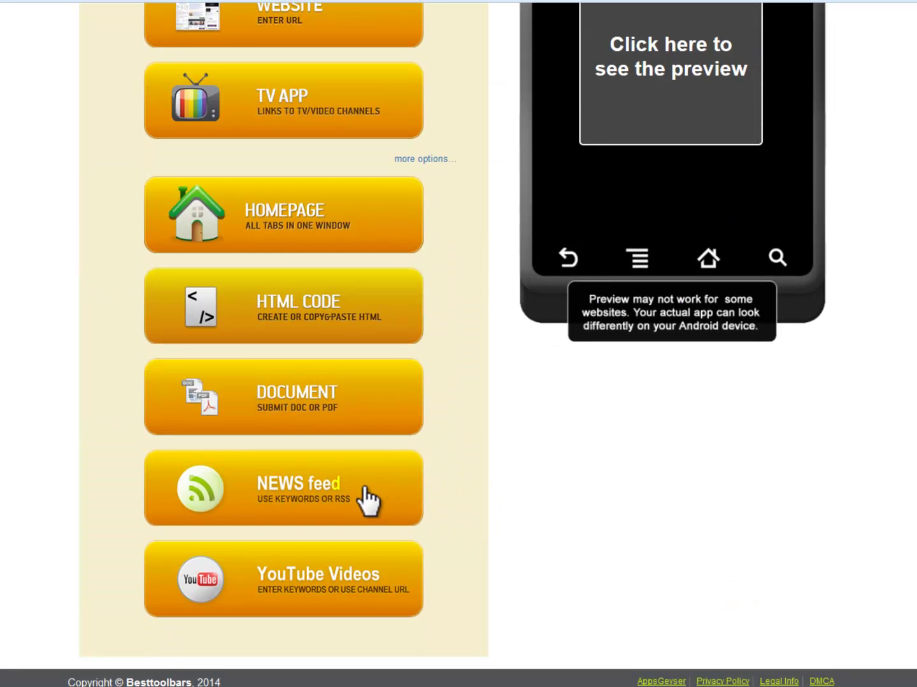
pyautogui.click(364, 488)
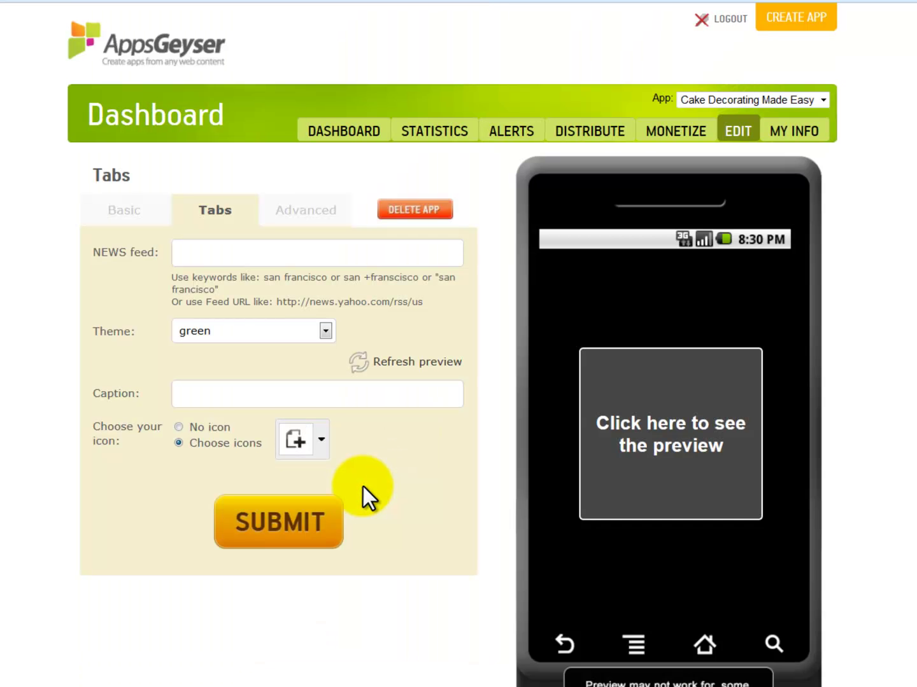
pyautogui.press('Down')
pyautogui.press('Down')
pyautogui.click(326, 332)
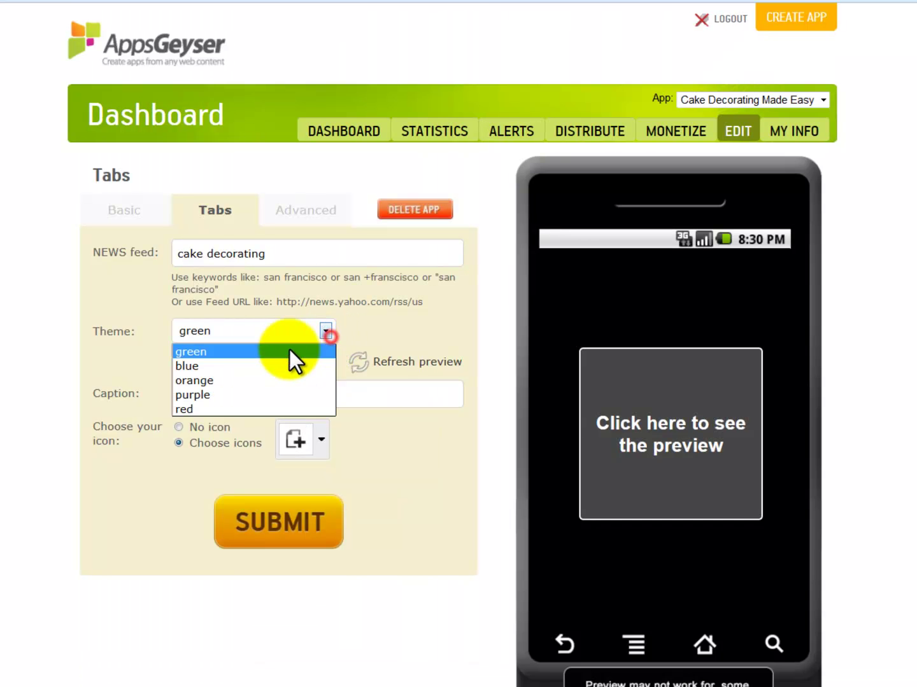
pyautogui.click(252, 364)
pyautogui.click(253, 387)
pyautogui.write('N')
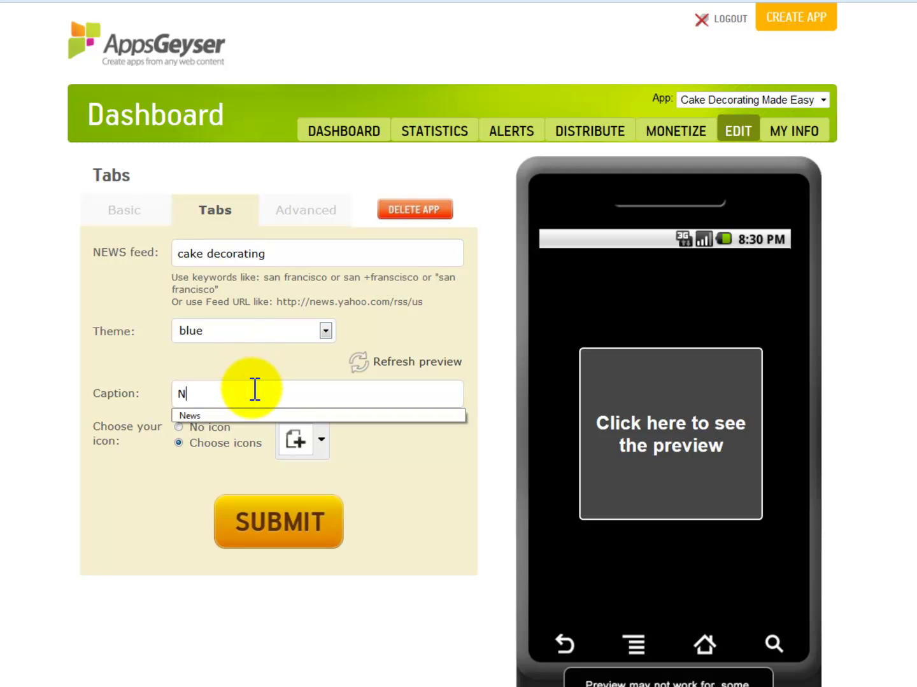
pyautogui.write('ews')
pyautogui.click(440, 473)
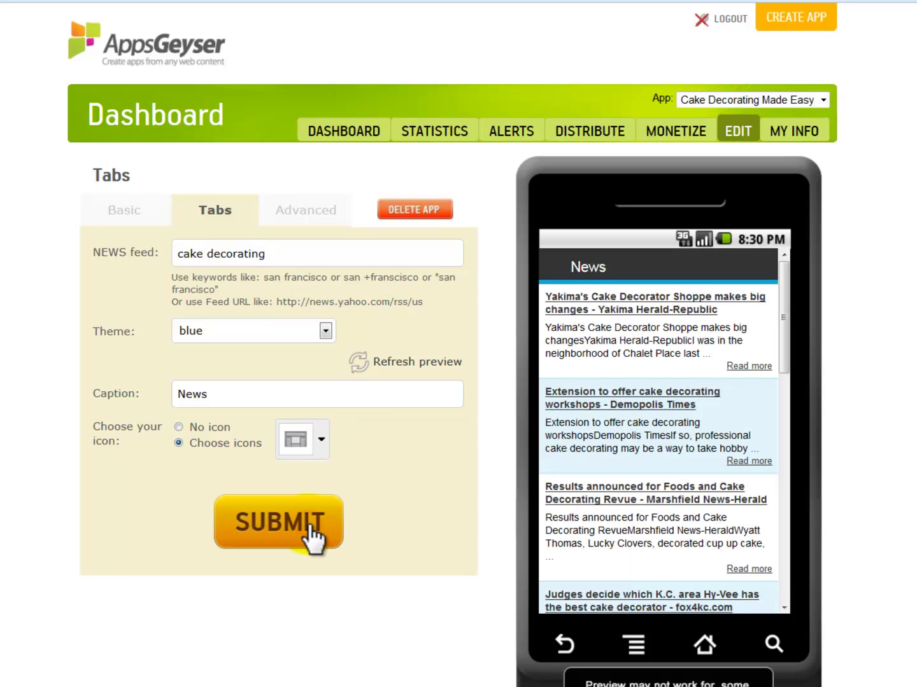
pyautogui.click(308, 523)
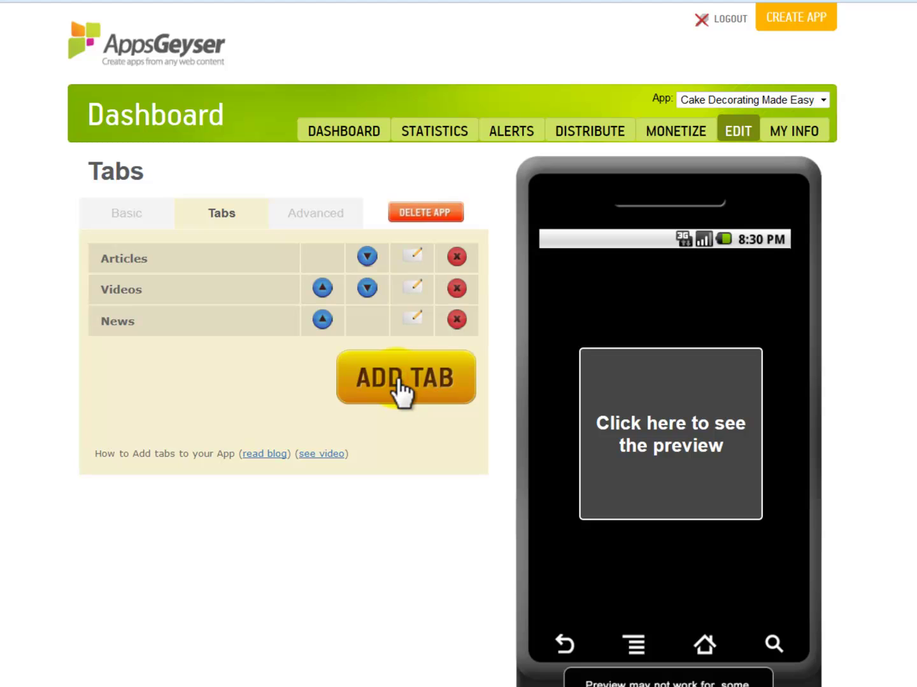
# Step: Begin a new HTML code tab, then switch to the Amazon Associates widgets page
pyautogui.click(398, 382)
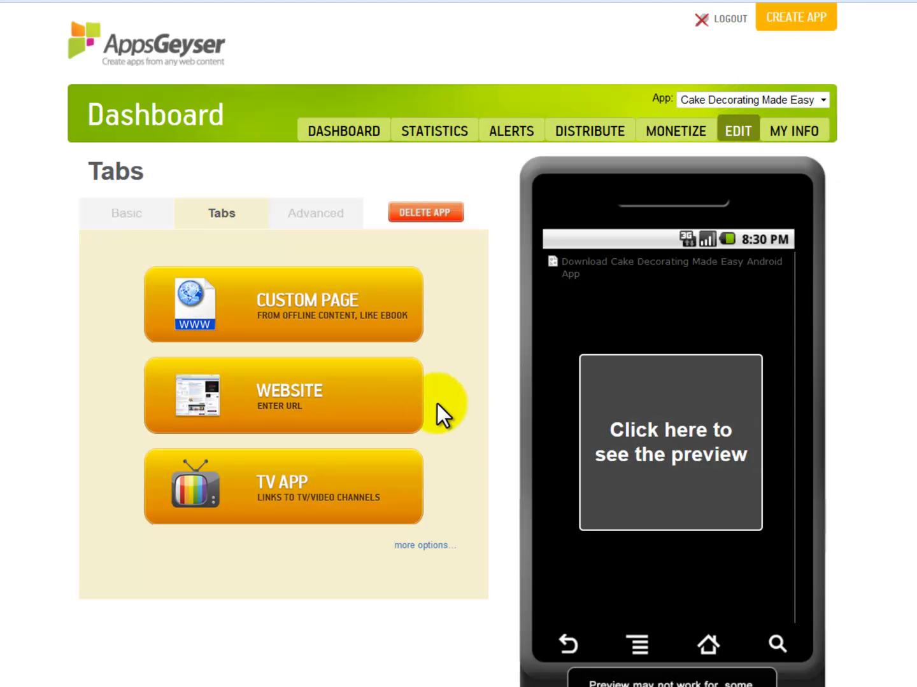
pyautogui.click(430, 547)
pyautogui.scroll(-3, 472, 550)
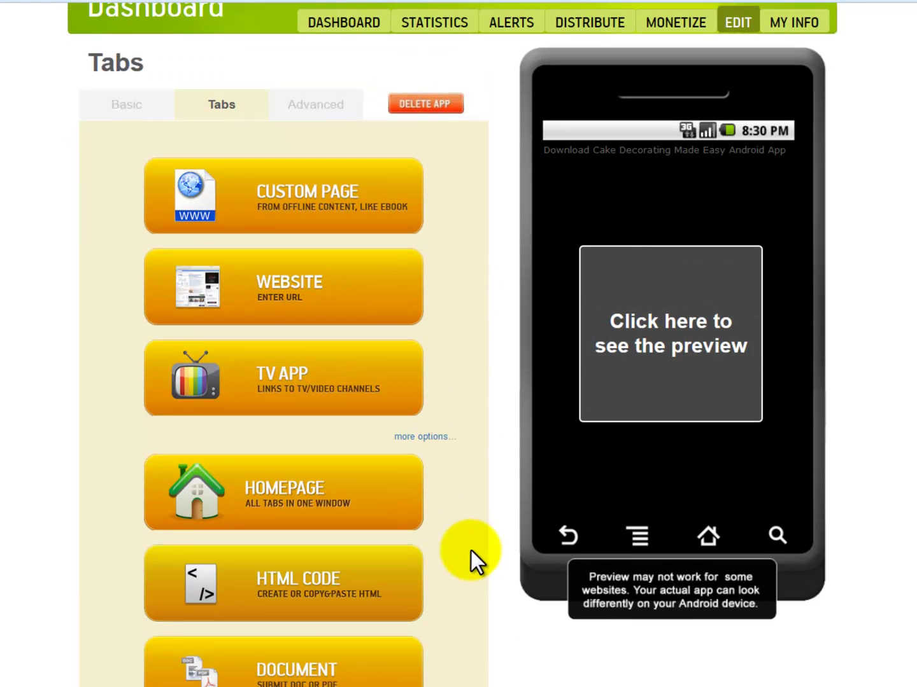
pyautogui.scroll(-3, 471, 551)
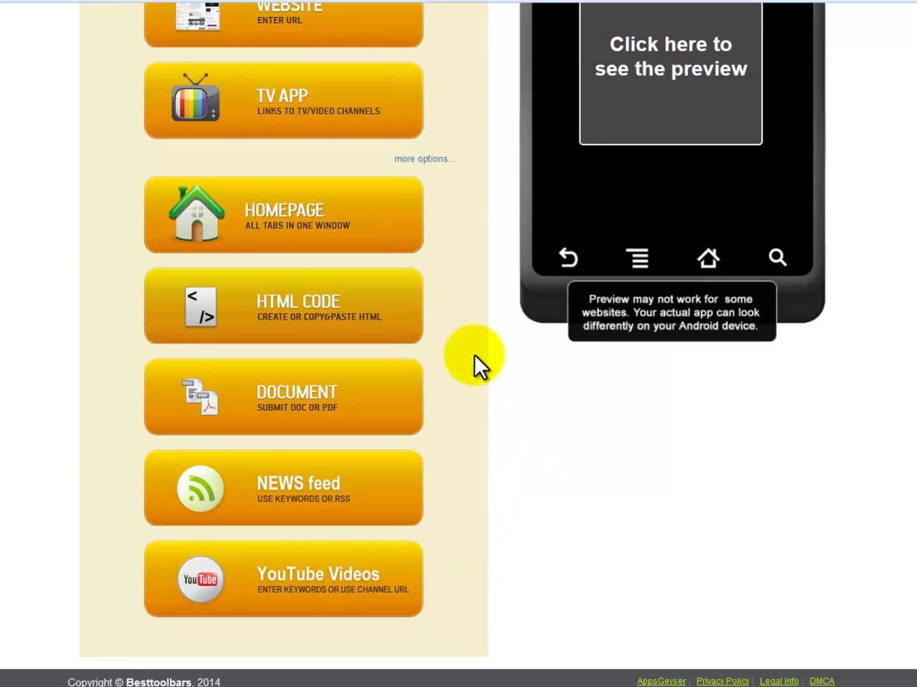
pyautogui.click(371, 319)
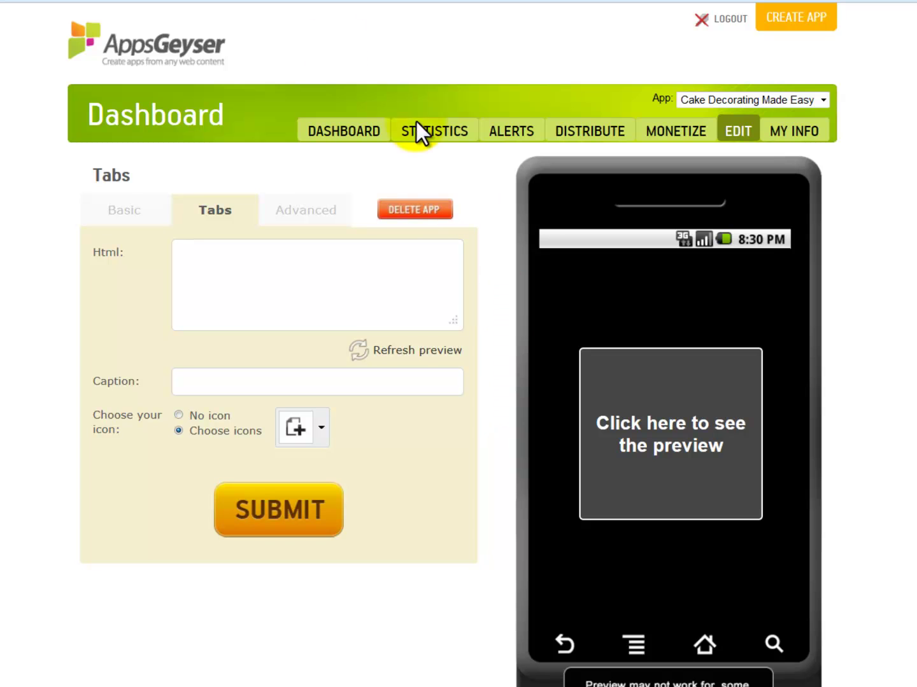
pyautogui.click(297, 1)
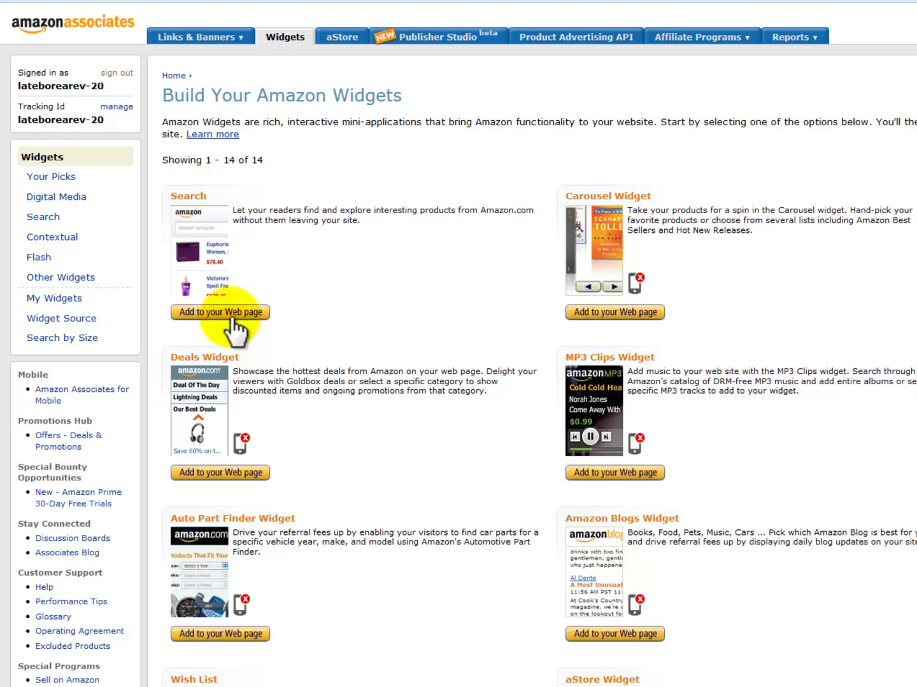
# Step: Start a Search 2.0 widget with the default keyword 'cake decorating'
pyautogui.moveTo(633, 283)
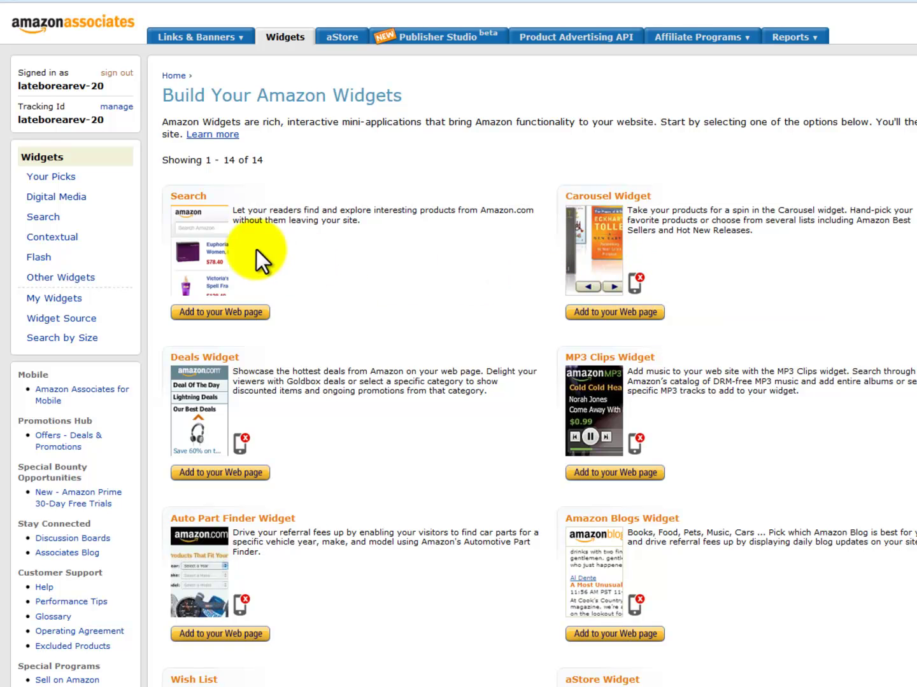
pyautogui.click(236, 312)
pyautogui.click(192, 248)
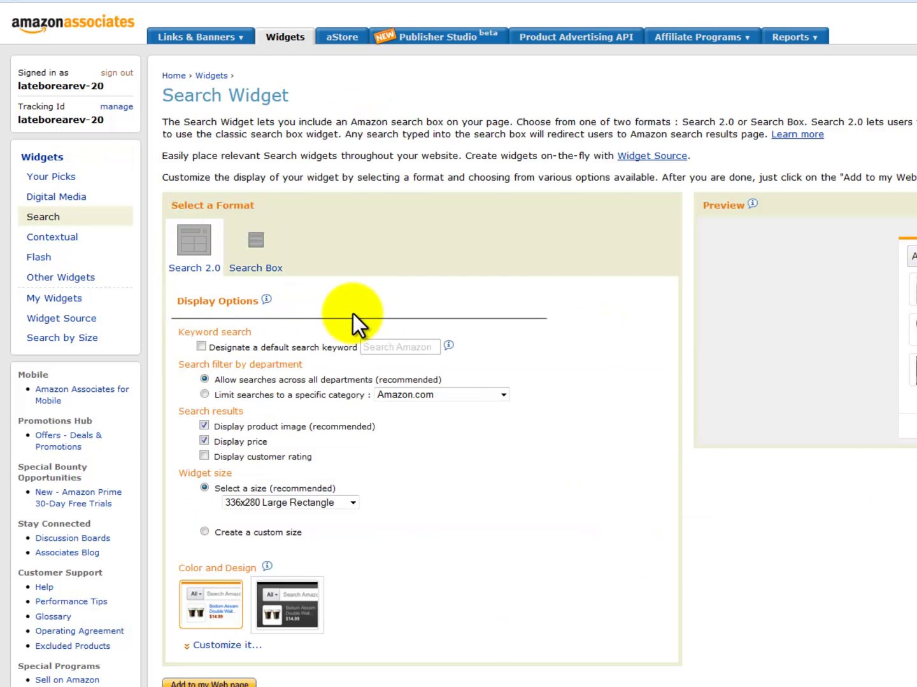
pyautogui.click(203, 347)
pyautogui.click(390, 347)
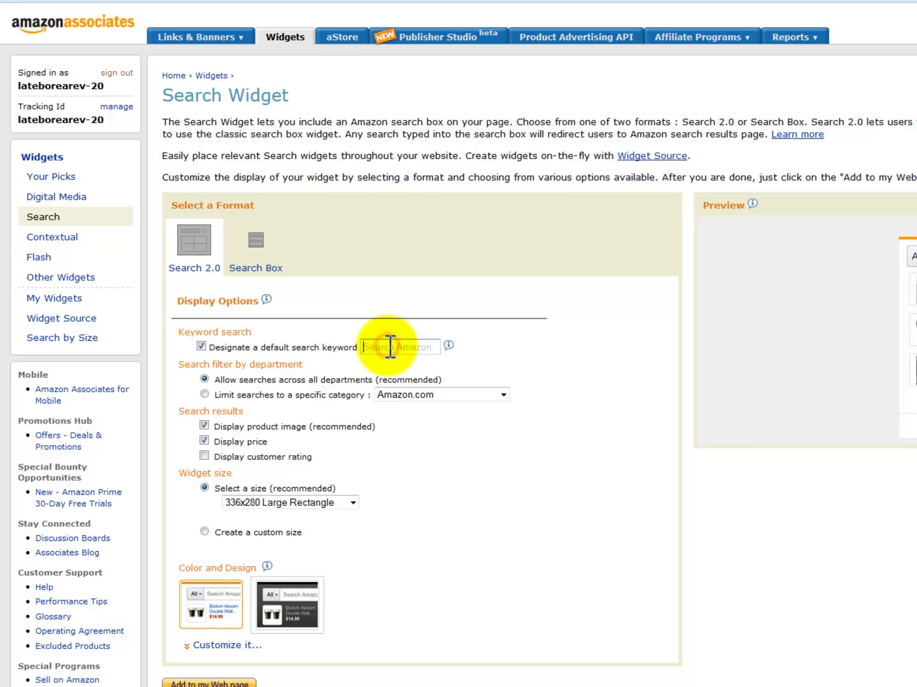
pyautogui.write('cake decorating')
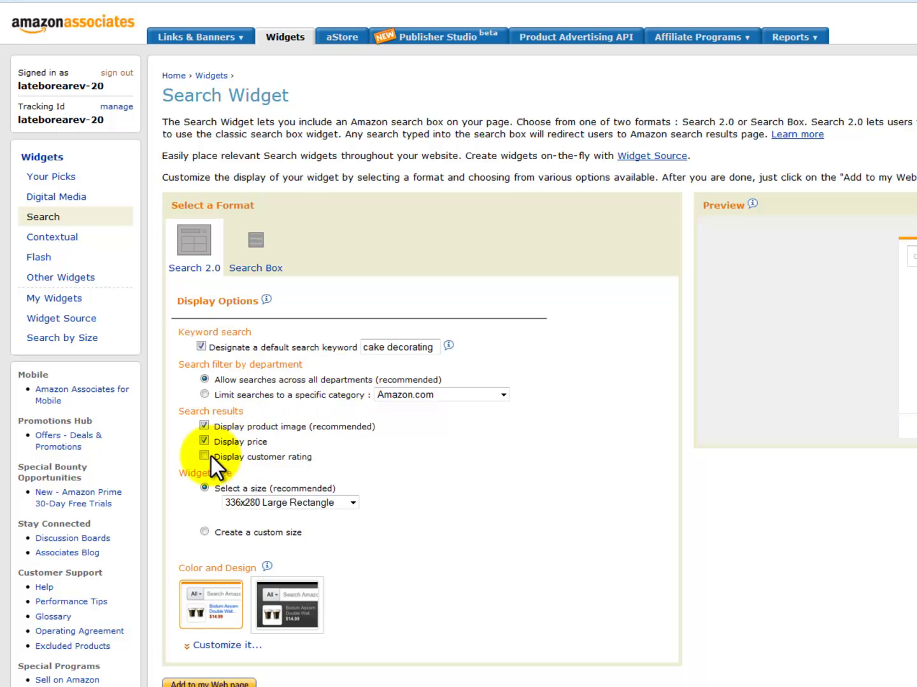
# Step: Show customer ratings and set a custom size of 300 px wide, 1 column, 10 rows
pyautogui.click(203, 455)
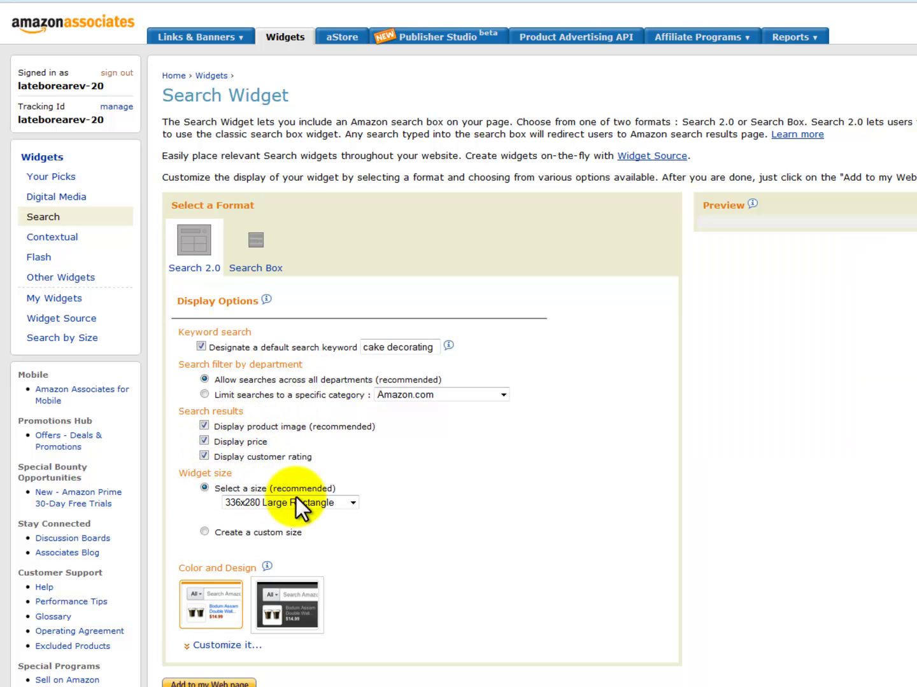
pyautogui.click(204, 531)
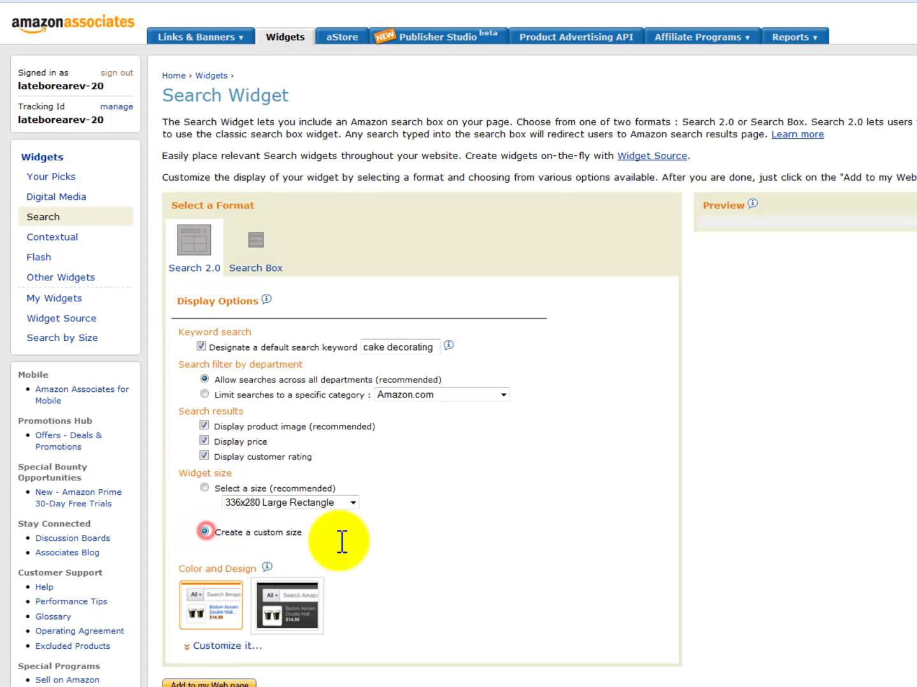
pyautogui.scroll(-2, 432, 521)
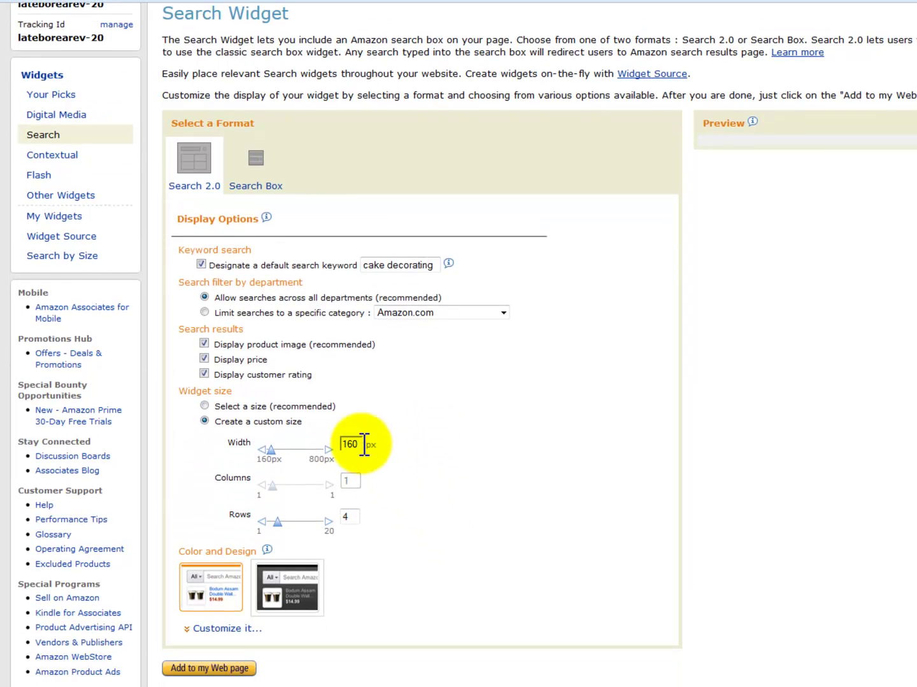
pyautogui.write('300')
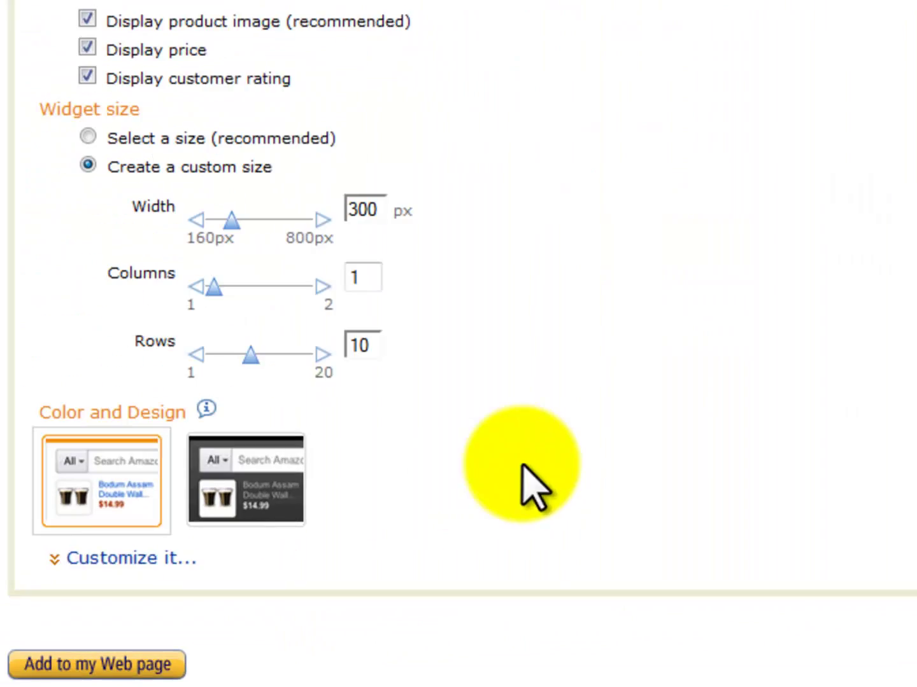
pyautogui.click(127, 665)
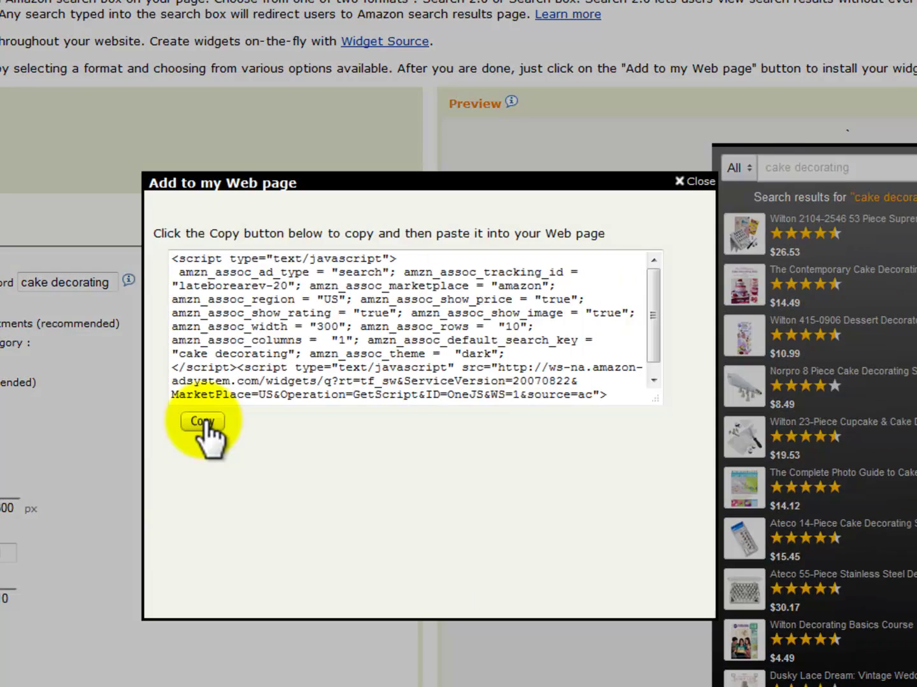
# Step: Paste the Amazon widget code into the new HTML tab and caption it 'Store'
pyautogui.click(203, 421)
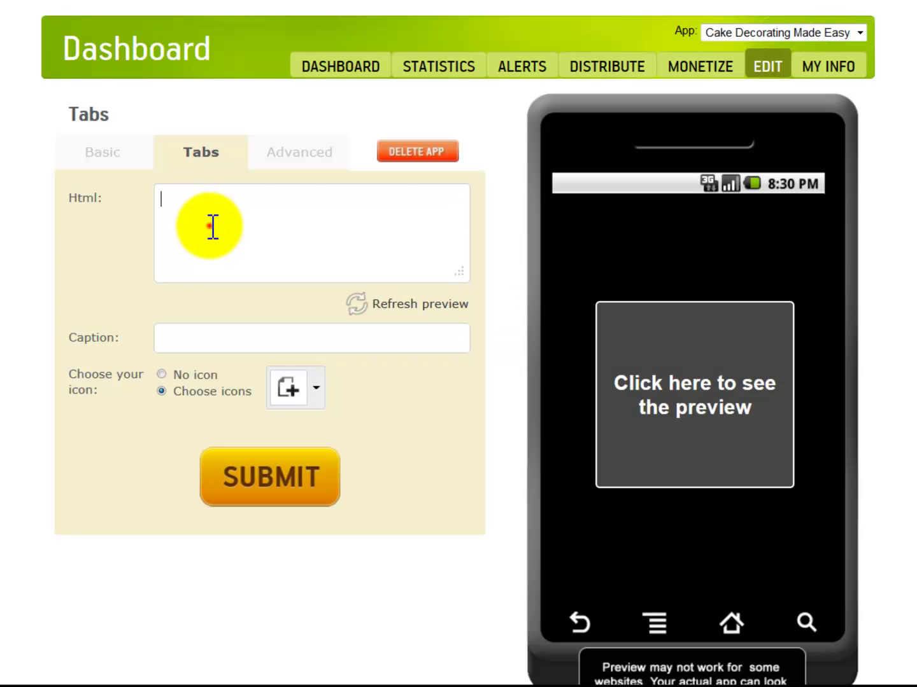
pyautogui.click(219, 229)
pyautogui.hotkey('ctrl', 'v')
pyautogui.click(306, 336)
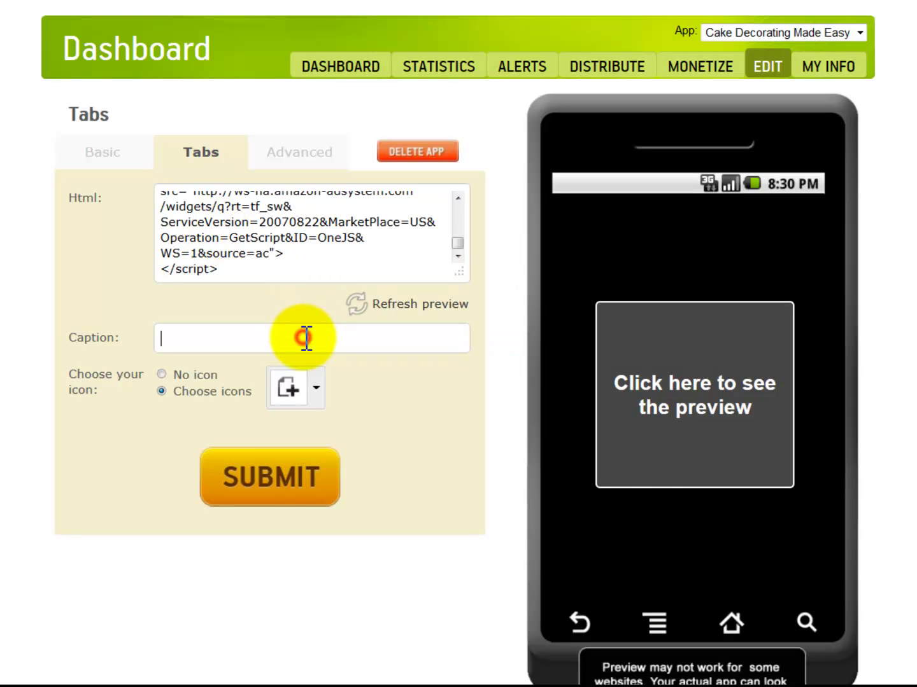
pyautogui.write('St')
pyautogui.click(308, 362)
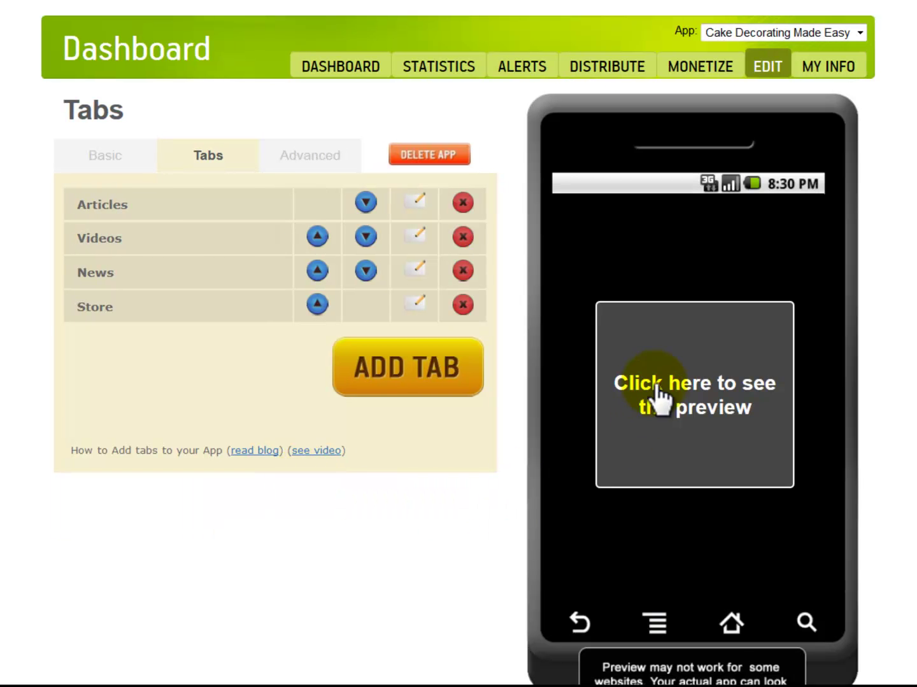
# Step: Preview the app and check its Videos, News and Store tabs
pyautogui.click(657, 385)
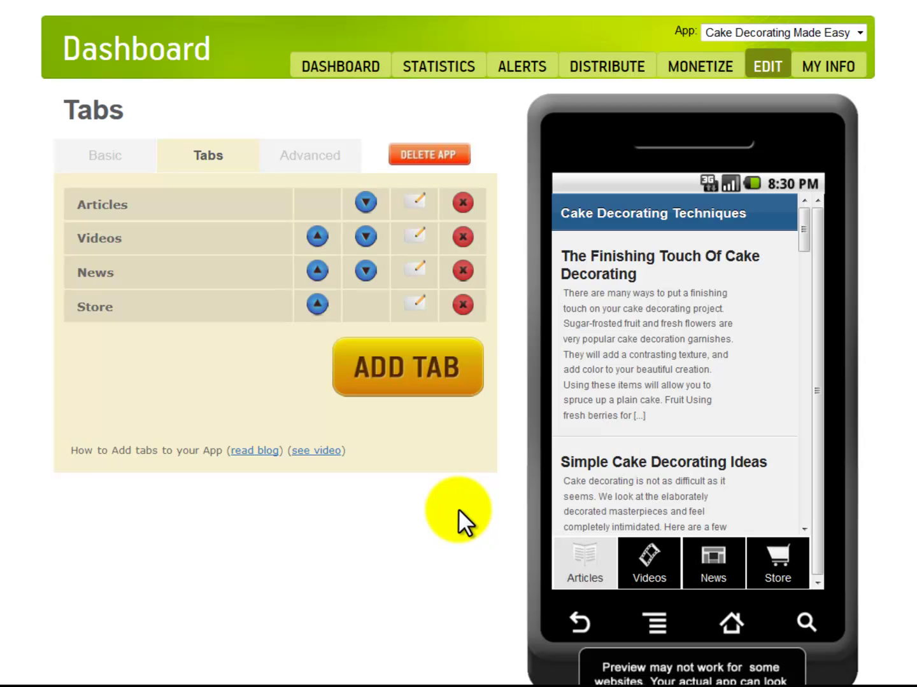
pyautogui.click(650, 556)
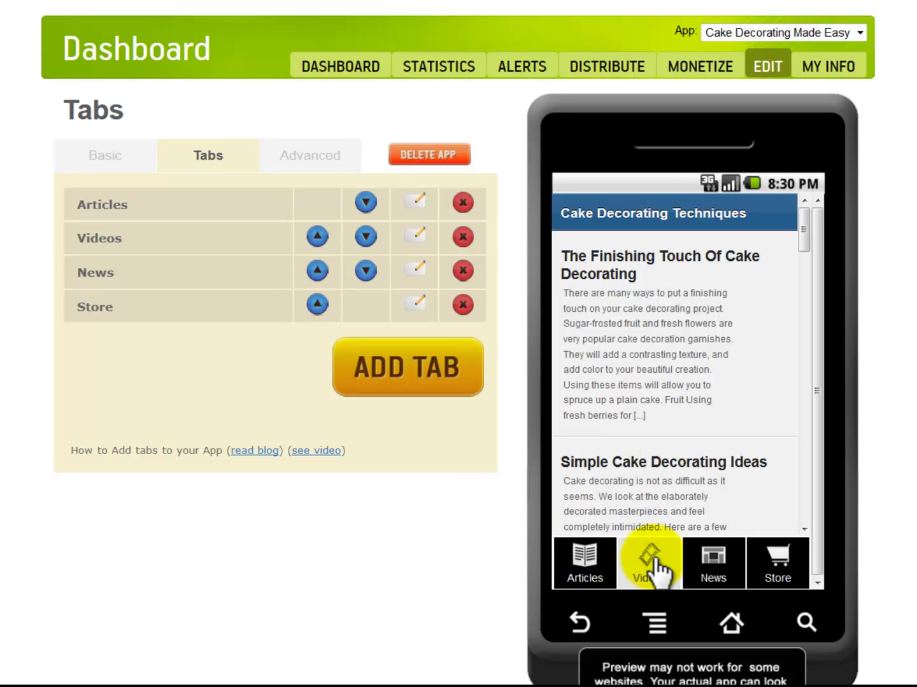
pyautogui.click(726, 560)
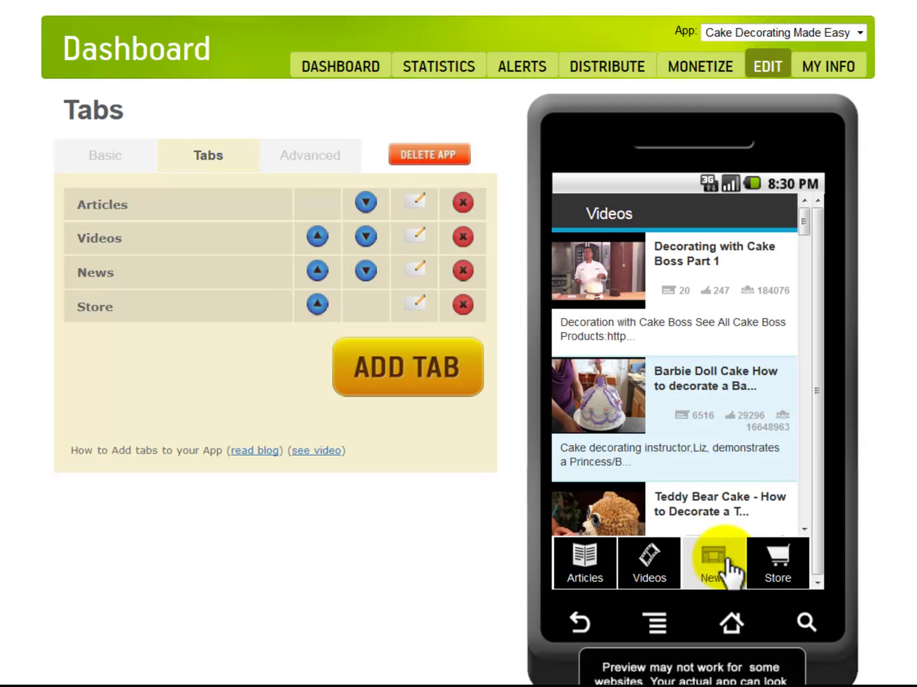
pyautogui.click(776, 561)
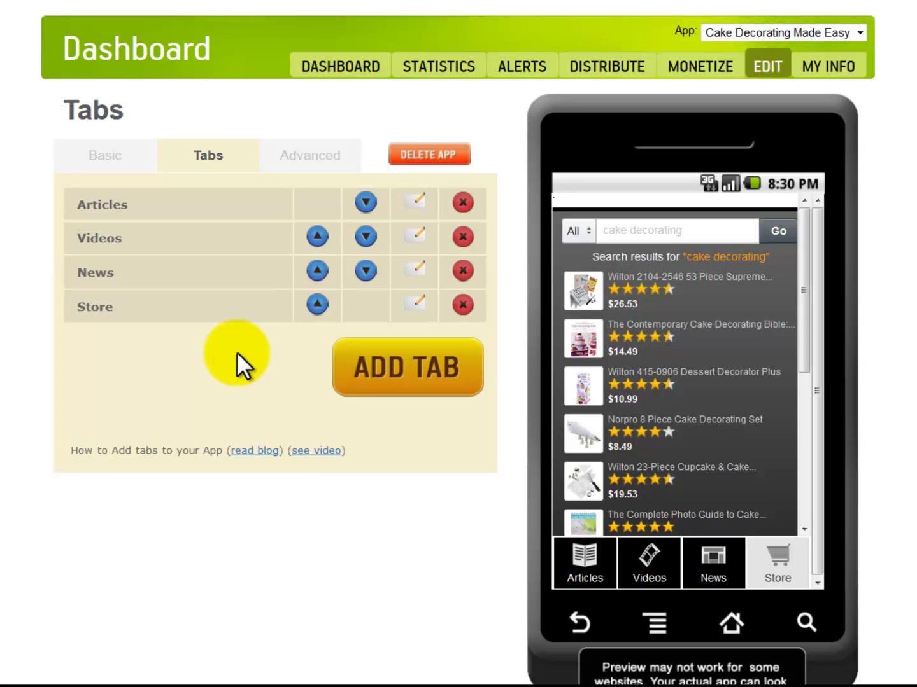
# Step: Start a Custom Page tab and paste the About text, lowercasing a stray capital A
pyautogui.click(350, 377)
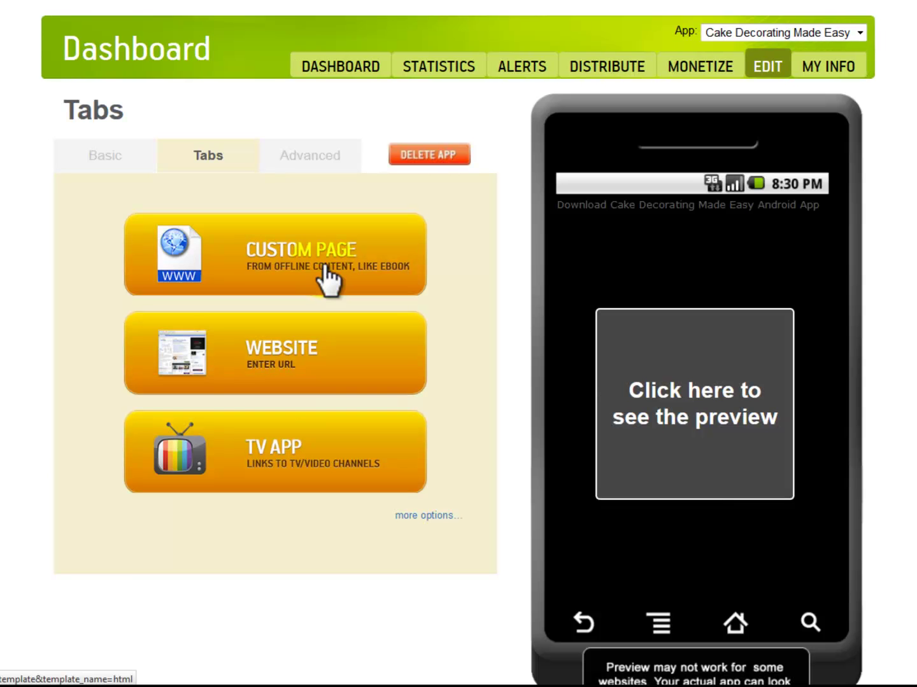
pyautogui.click(323, 265)
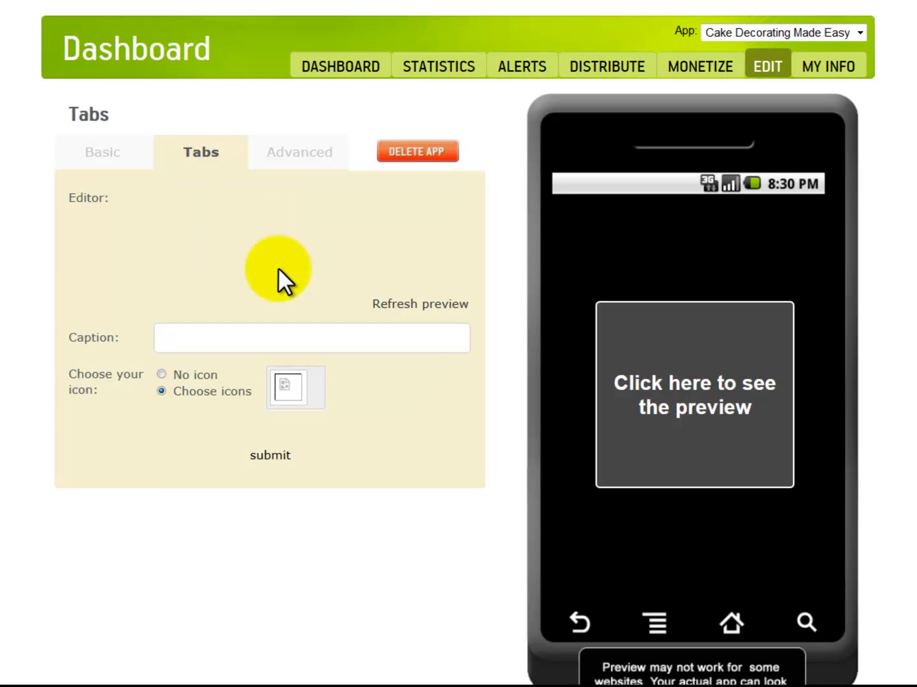
pyautogui.click(275, 281)
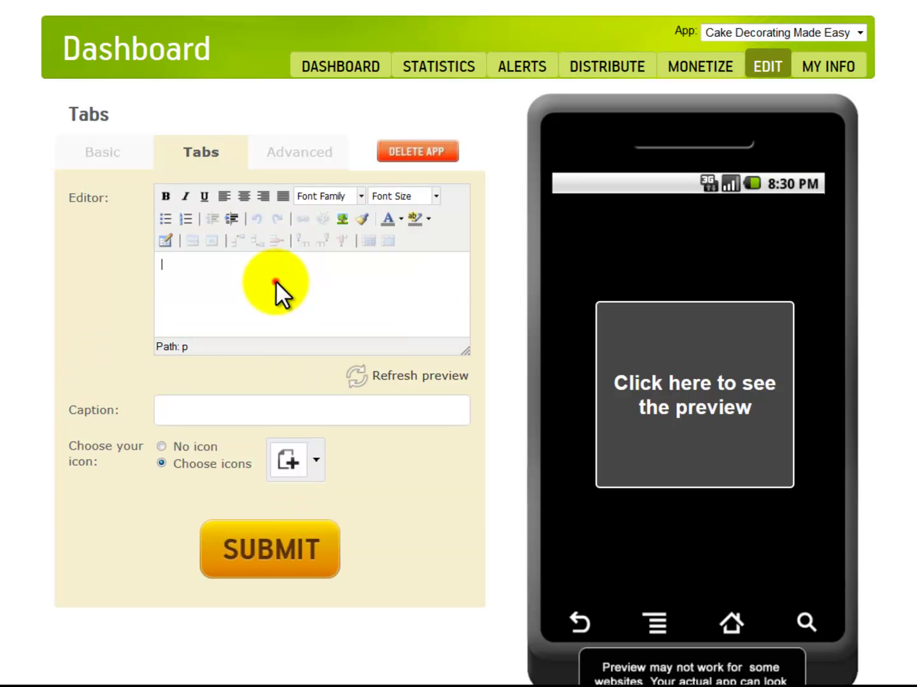
pyautogui.hotkey('ctrl', 'v')
pyautogui.click(304, 265)
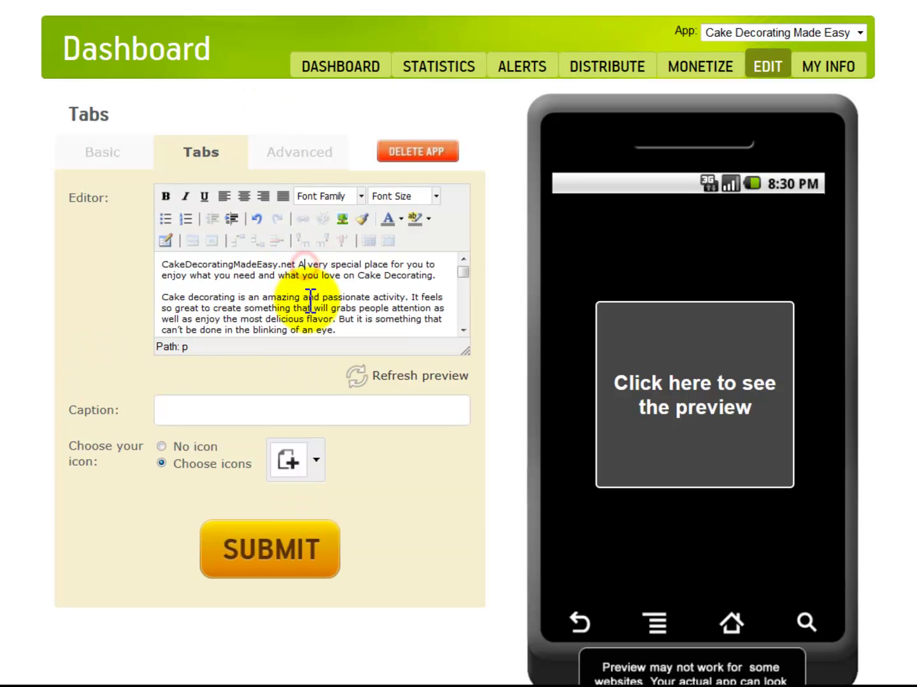
pyautogui.press('BackSpace')
pyautogui.write('a')
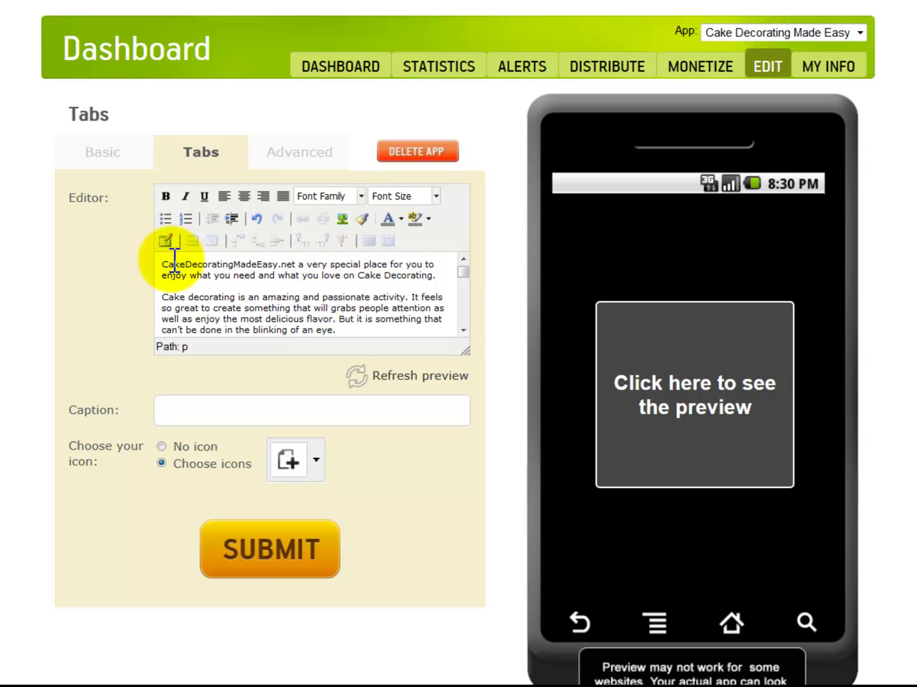
# Step: Link CakeDecoratingMadeEasy.net, choose the building icon, and save the About tab
pyautogui.doubleClick(174, 265)
pyautogui.click(304, 218)
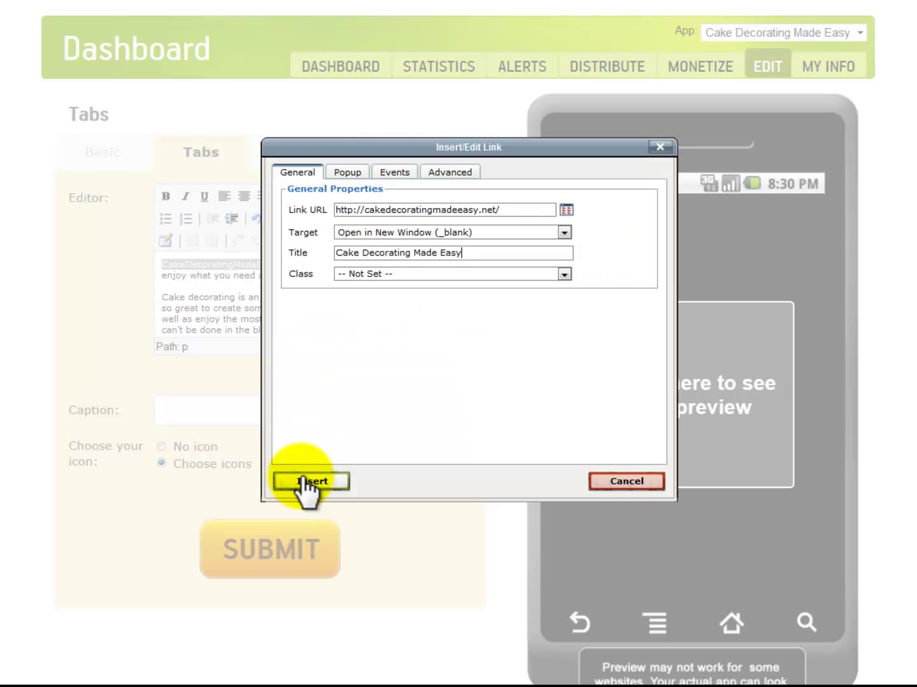
pyautogui.click(304, 484)
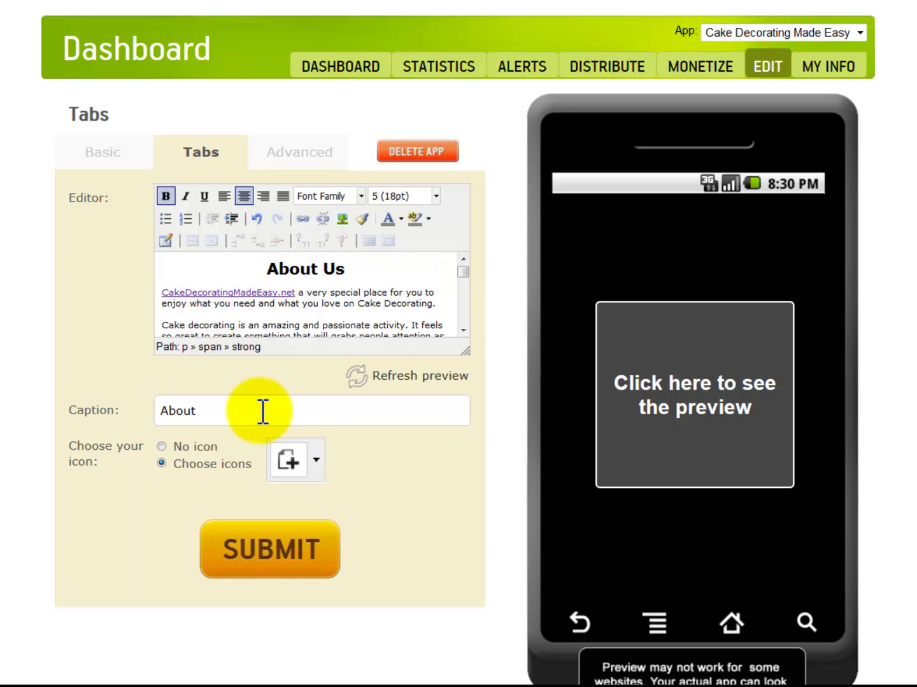
pyautogui.click(314, 459)
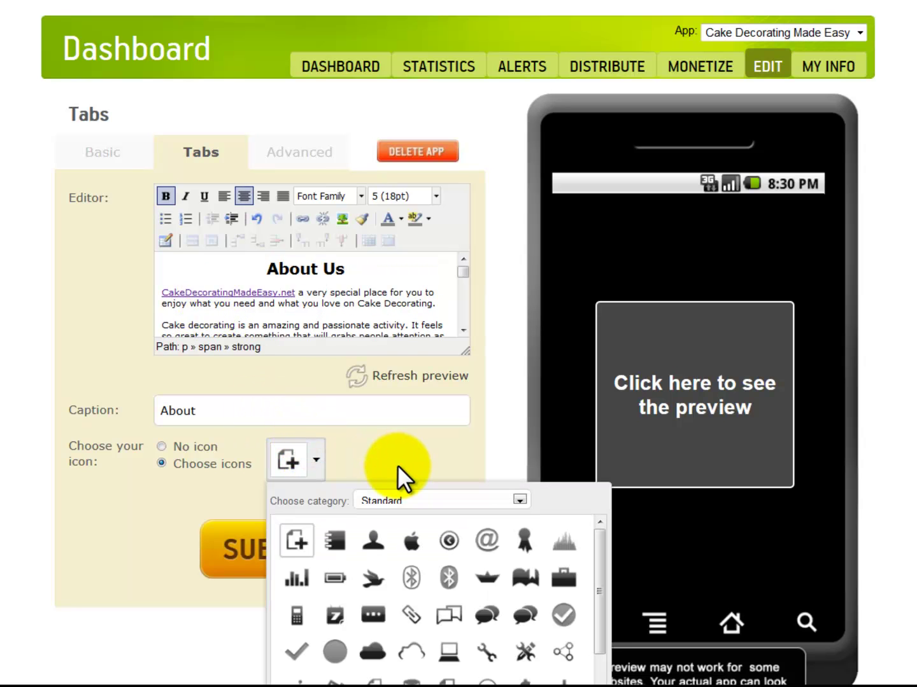
pyautogui.click(420, 507)
pyautogui.click(306, 544)
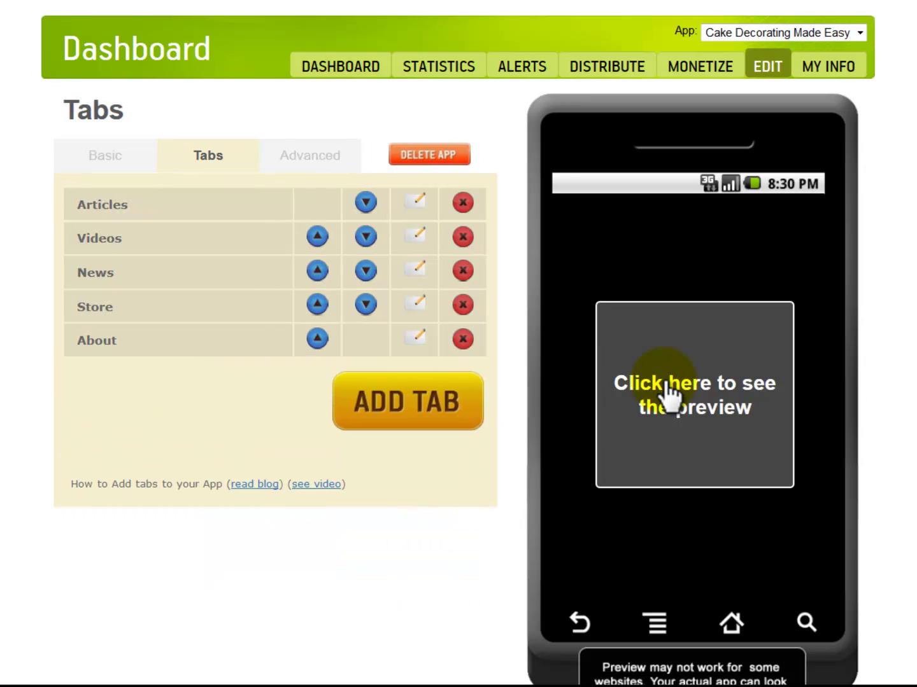
# Step: Load the phone preview and view its Videos and News pages
pyautogui.click(667, 386)
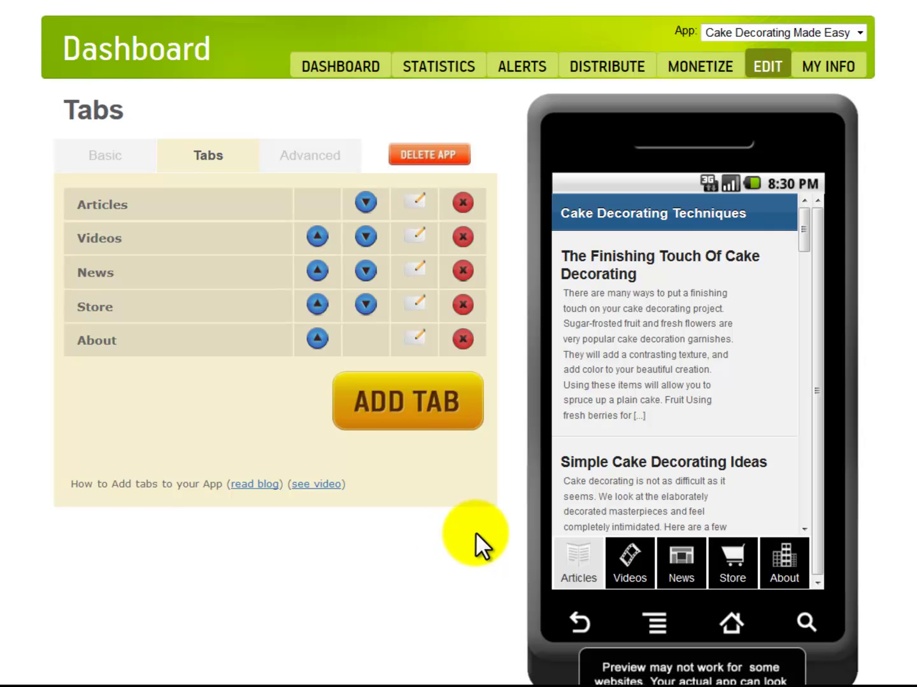
pyautogui.click(632, 573)
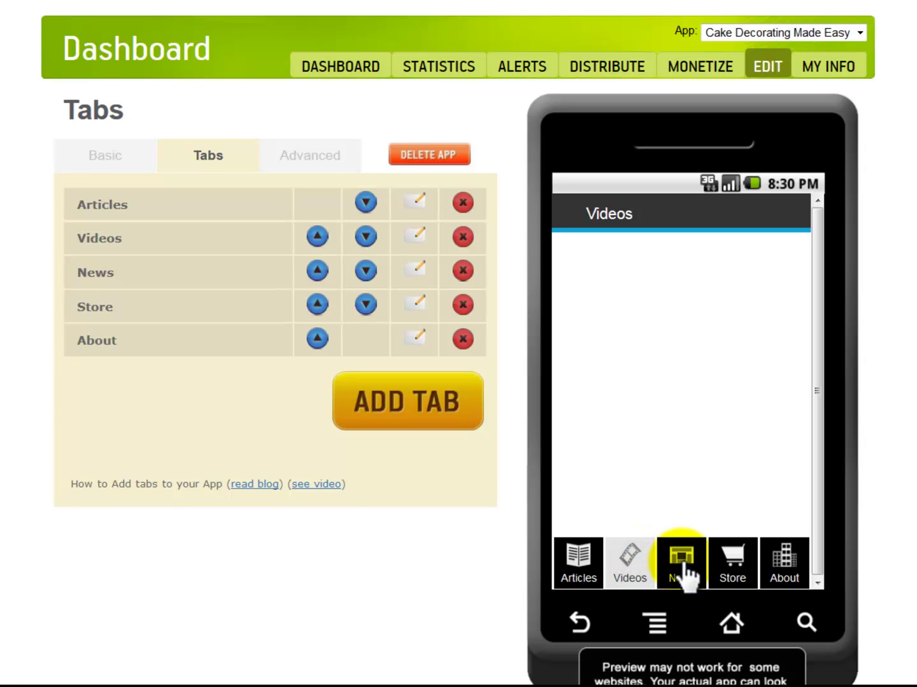
pyautogui.click(683, 573)
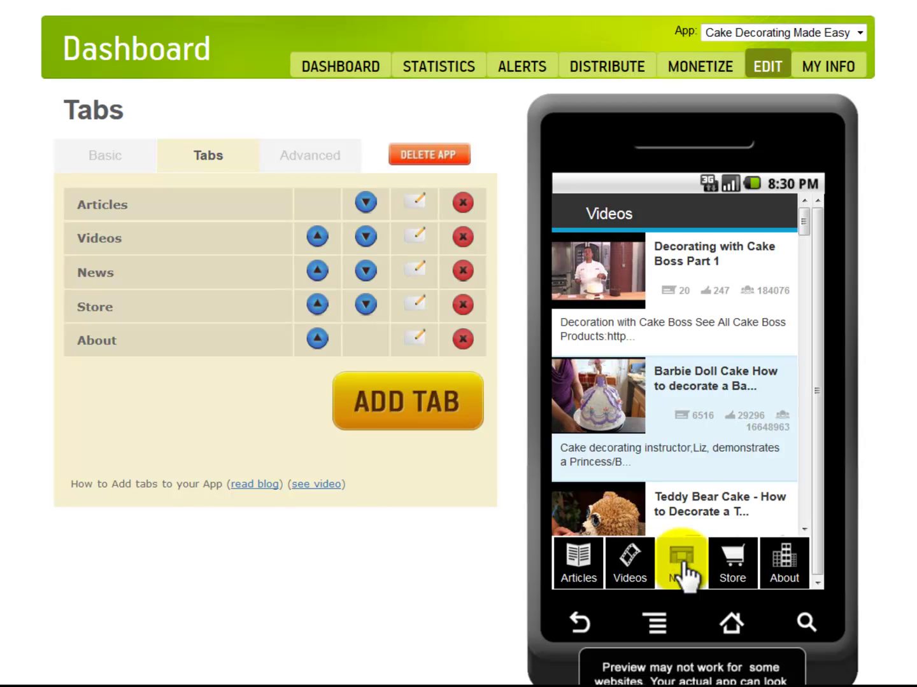